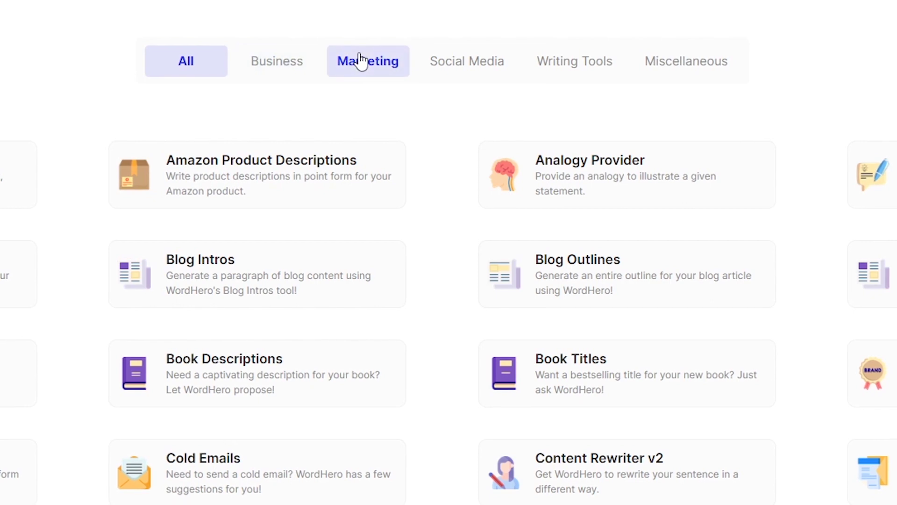
- Browse the Writing Tools and Miscellaneous categories of the tool library, and show all tools again
click(553, 63)
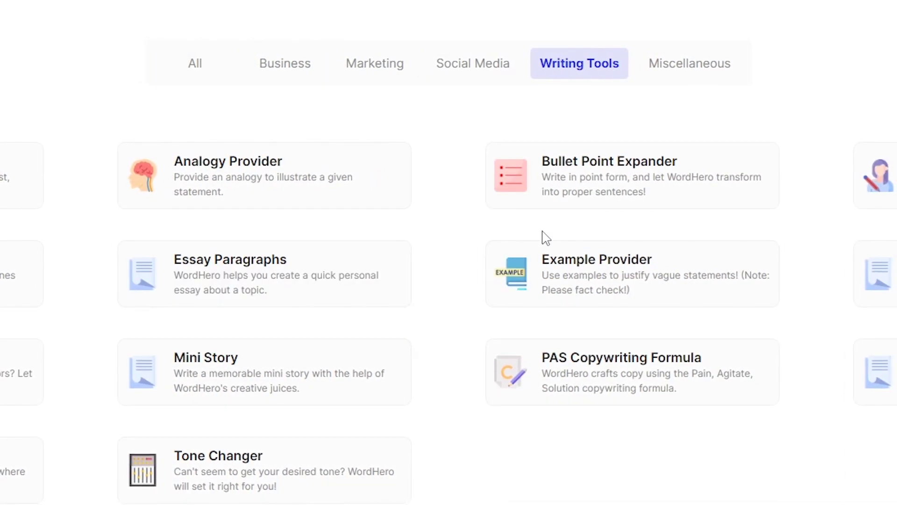
click(699, 78)
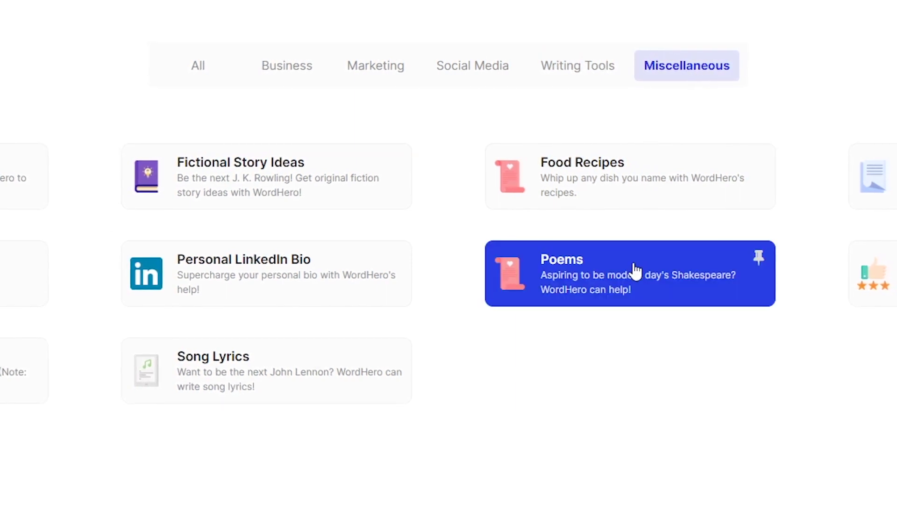
click(205, 84)
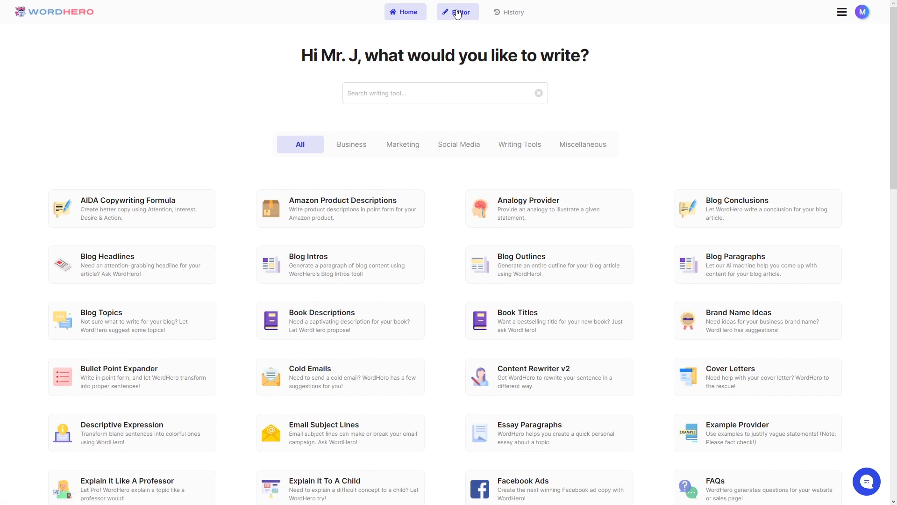
- Open the editor, look through its AI writing tools list, and collapse the list again
click(457, 14)
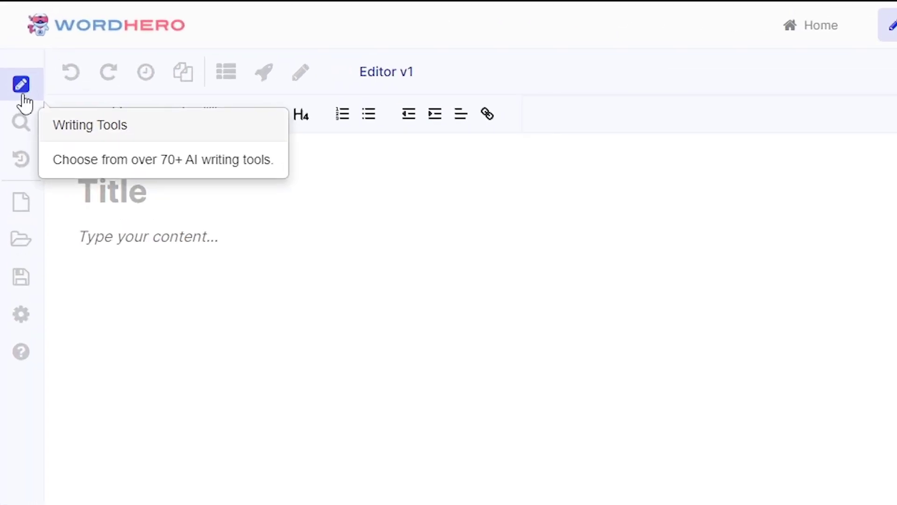
click(23, 96)
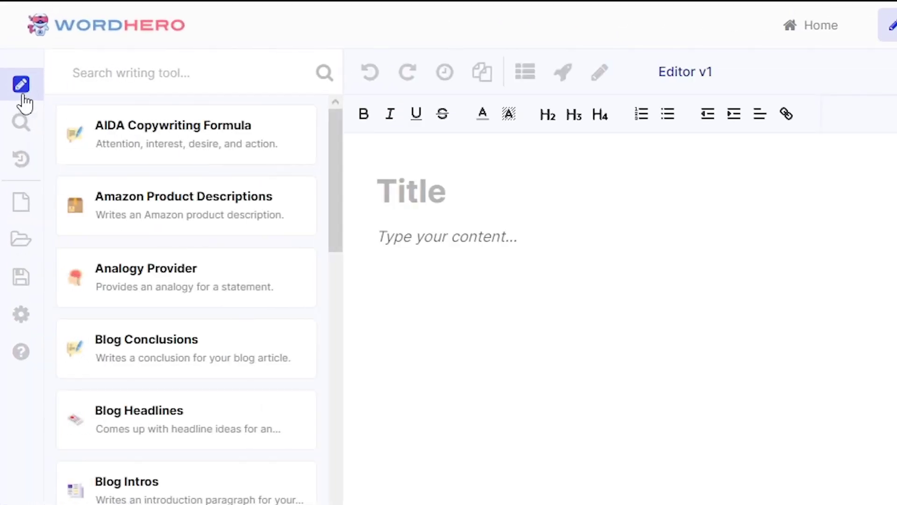
scroll(336, 350, down, 15)
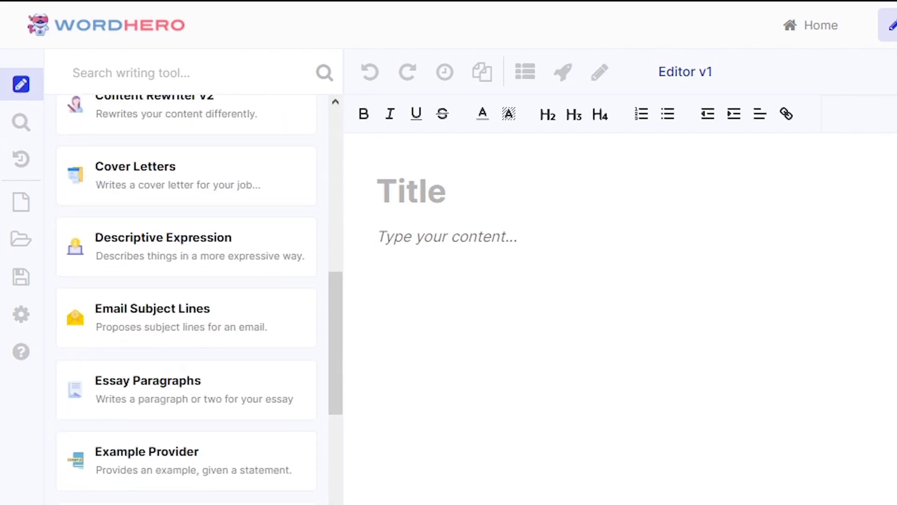
mouse_move(344, 351)
mouse_down()
mouse_move(343, 490)
mouse_move(333, 159)
mouse_up()
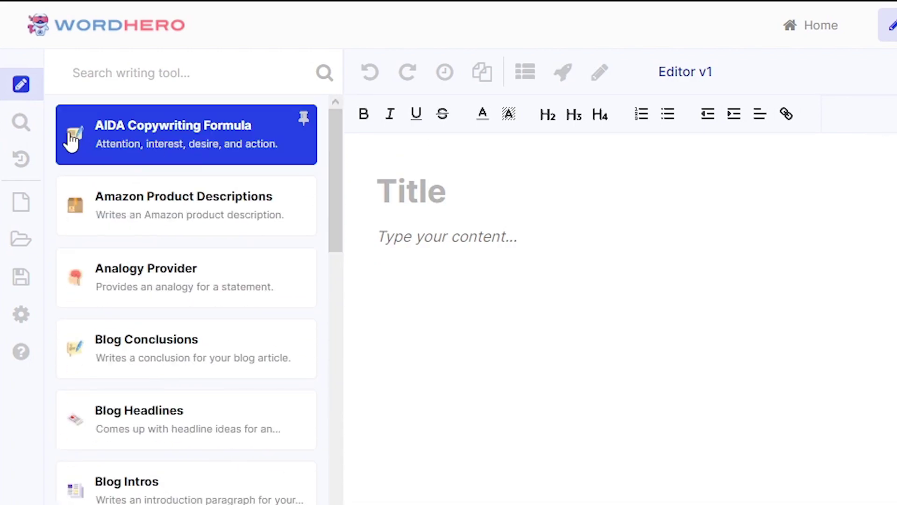
click(19, 93)
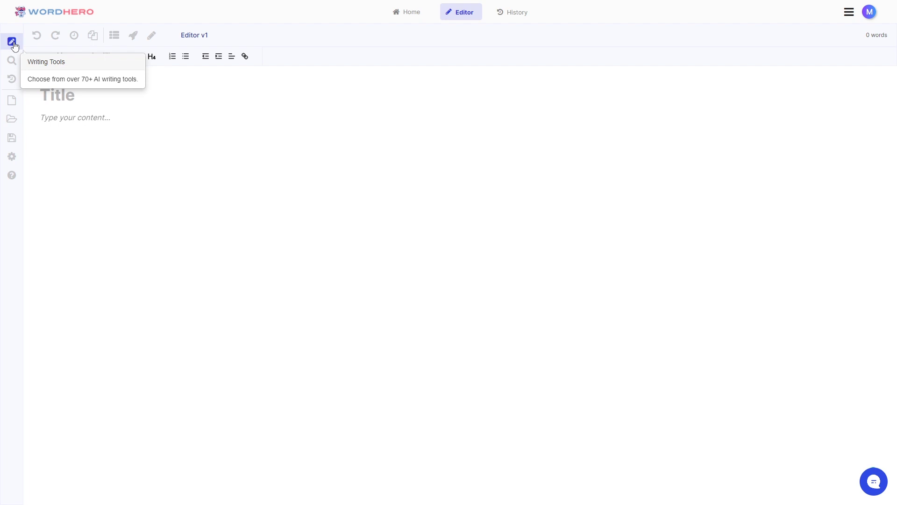
- Reopen the editor's writing tools list and examine which content types it offers beyond the blog tools
click(12, 42)
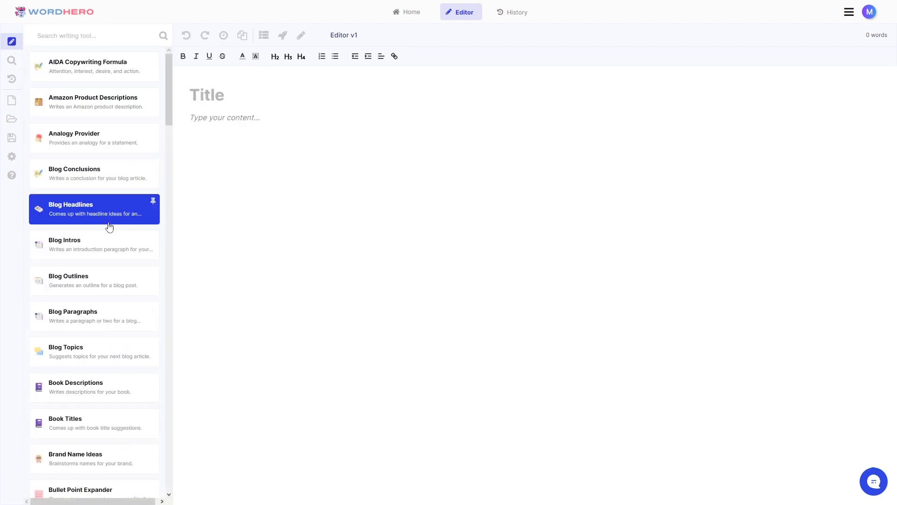
scroll(112, 346, down, 5)
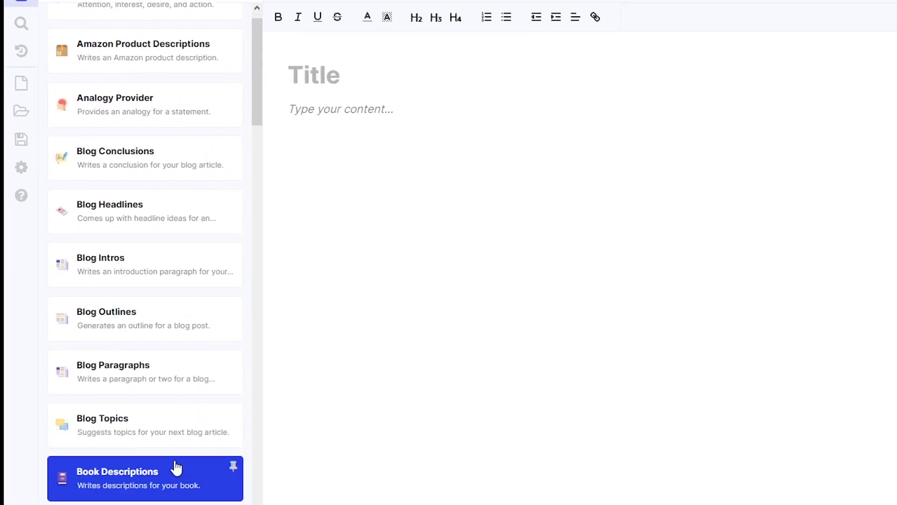
scroll(180, 488, down, 5)
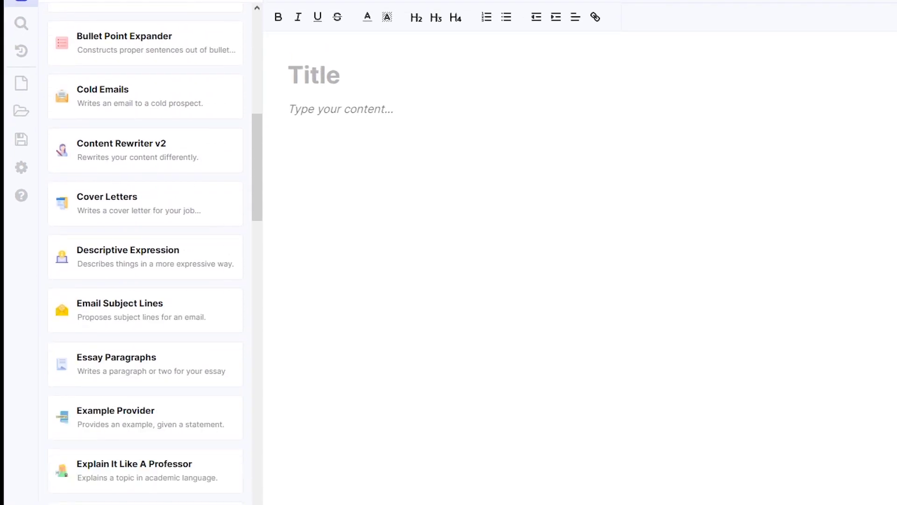
scroll(211, 194, down, 5)
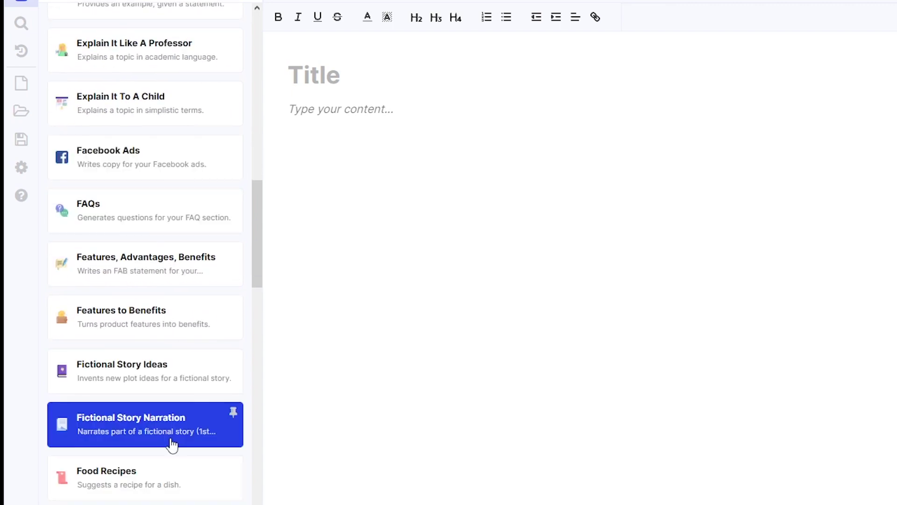
scroll(169, 374, down, 4)
scroll(166, 355, down, 4)
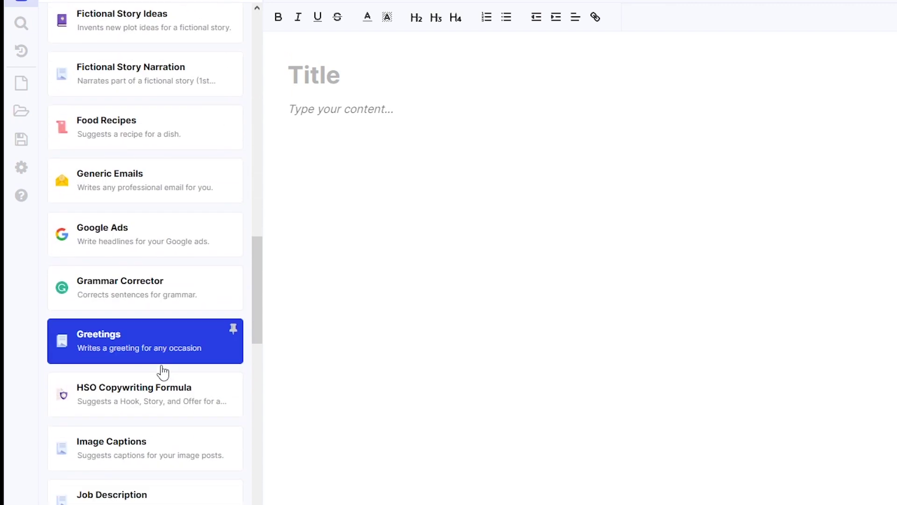
scroll(165, 371, down, 5)
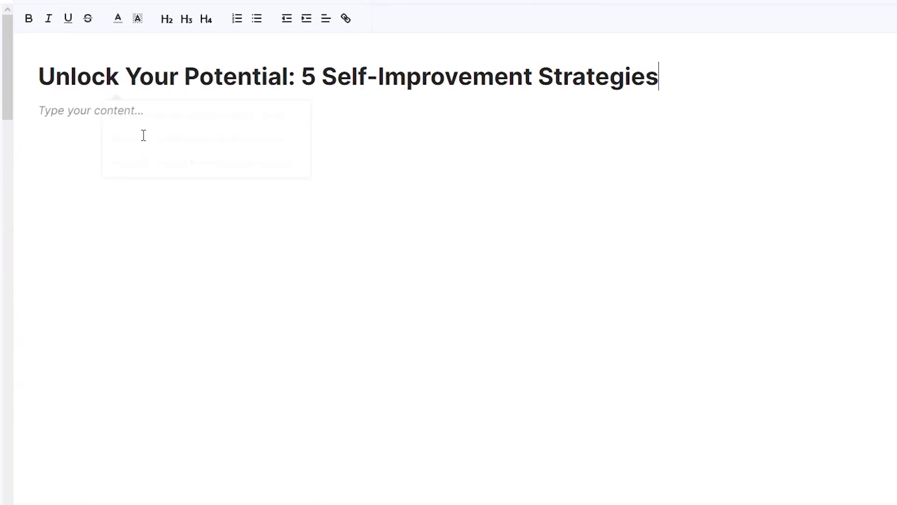
- Title the document "Unlock Your Potential: 5 Self-Improvement Strategies"
key(Return)
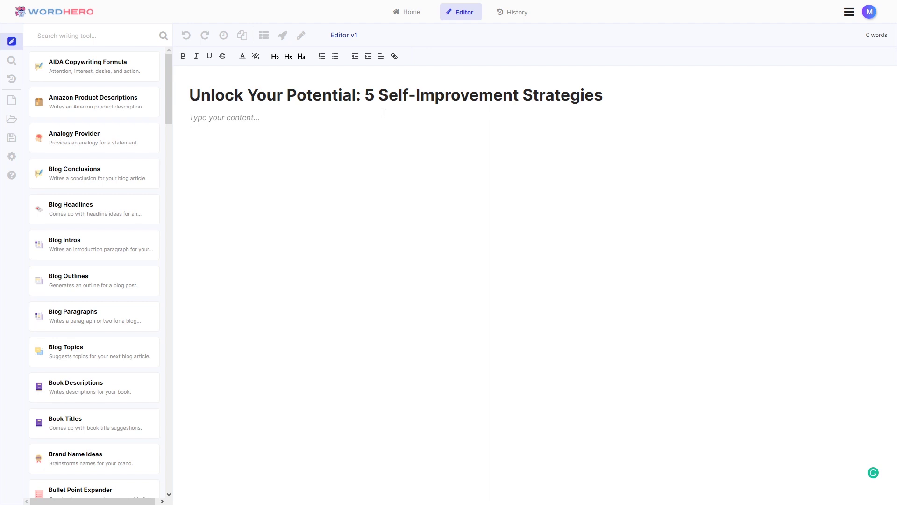
- Open the Keyword Assistant and add the keywords "confidence", "daily routine" and "journaling"
mouse_move(6, 65)
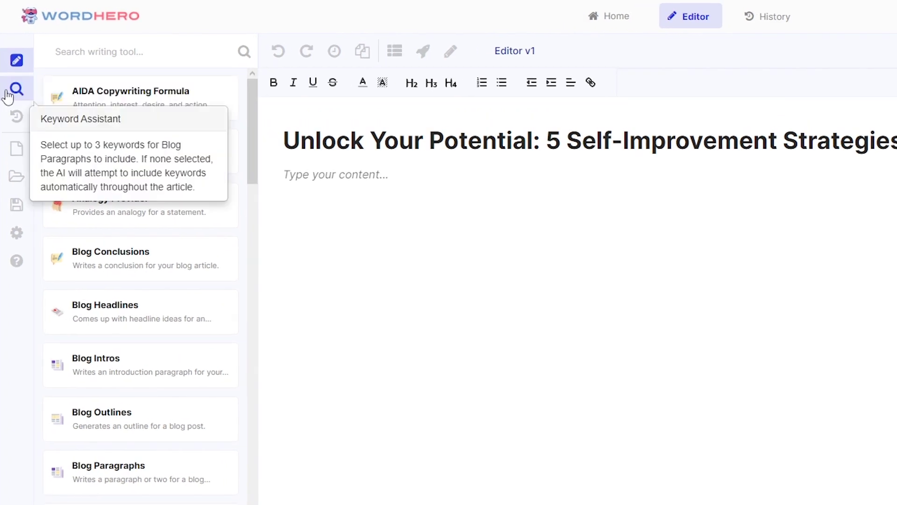
click(8, 94)
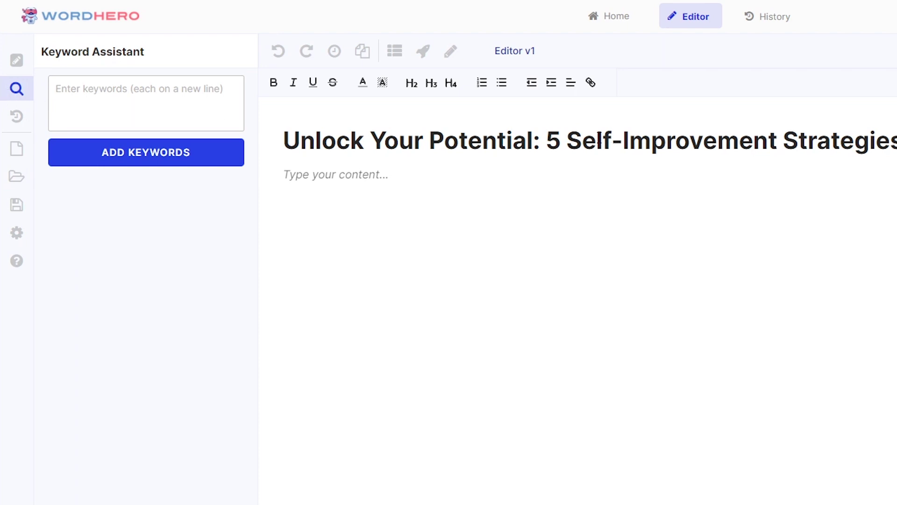
click(103, 96)
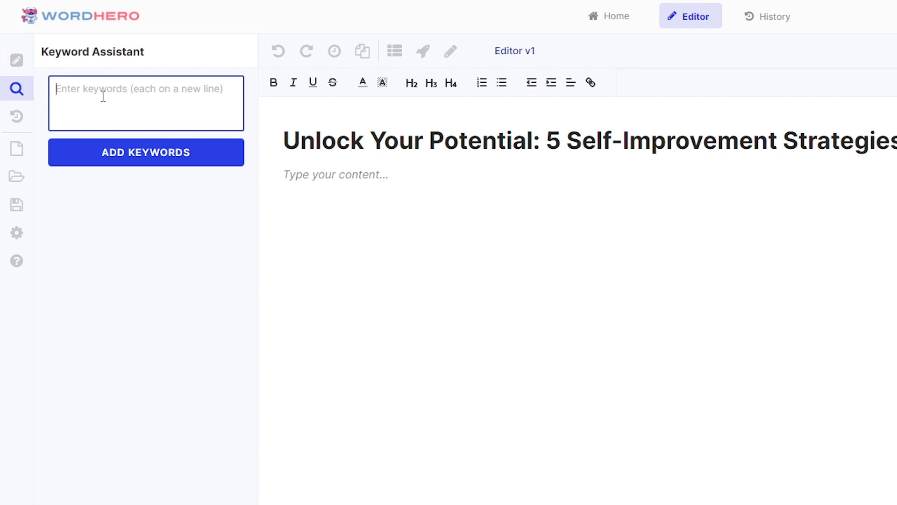
text(confidence)
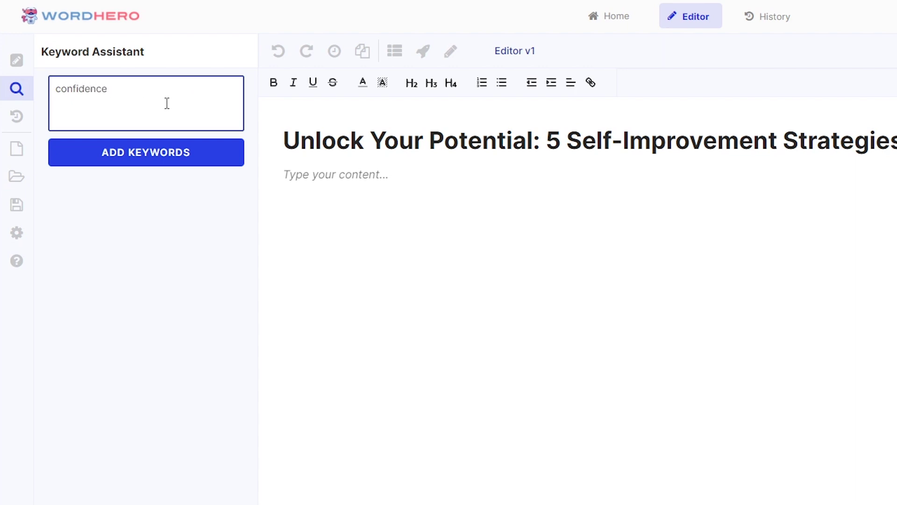
key(Return)
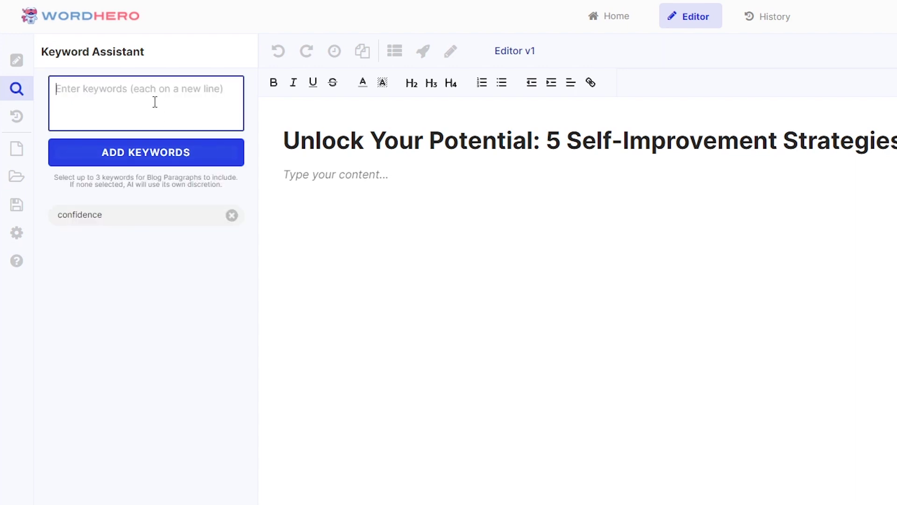
text(daily routine)
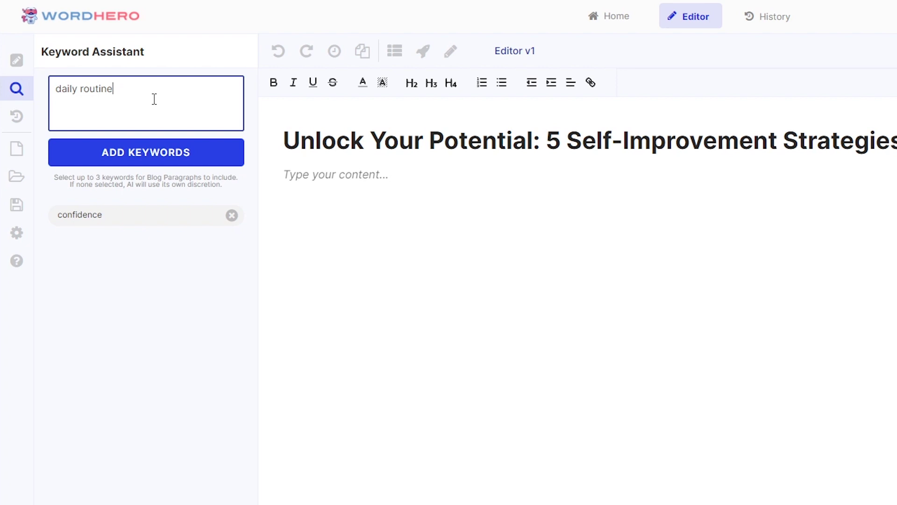
key(Return)
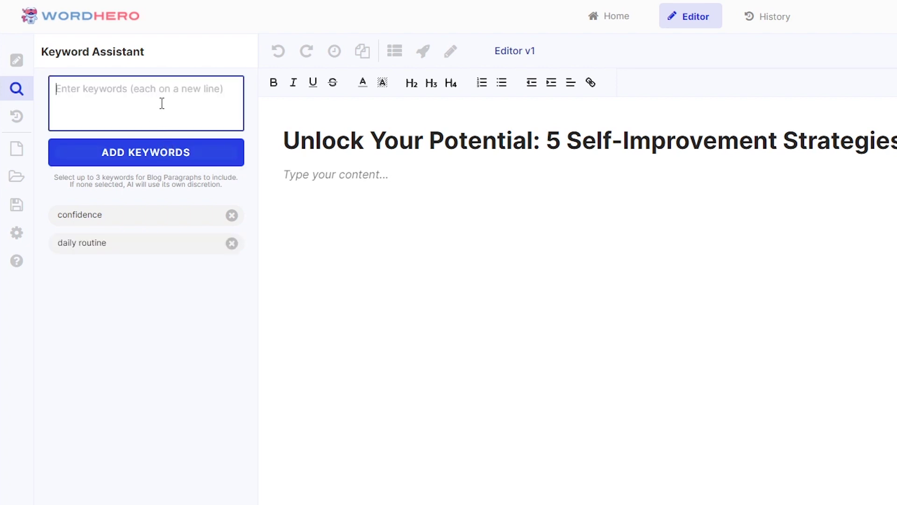
text(jo)
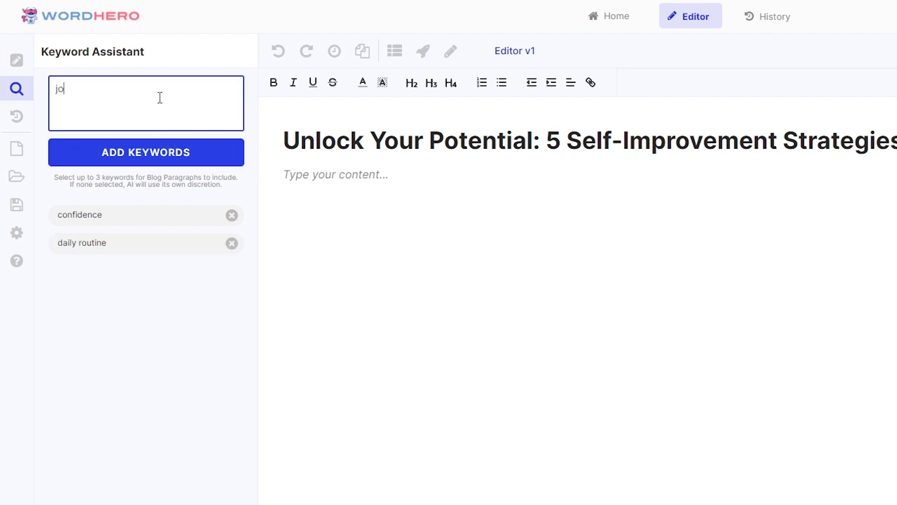
text(urnaling)
click(150, 154)
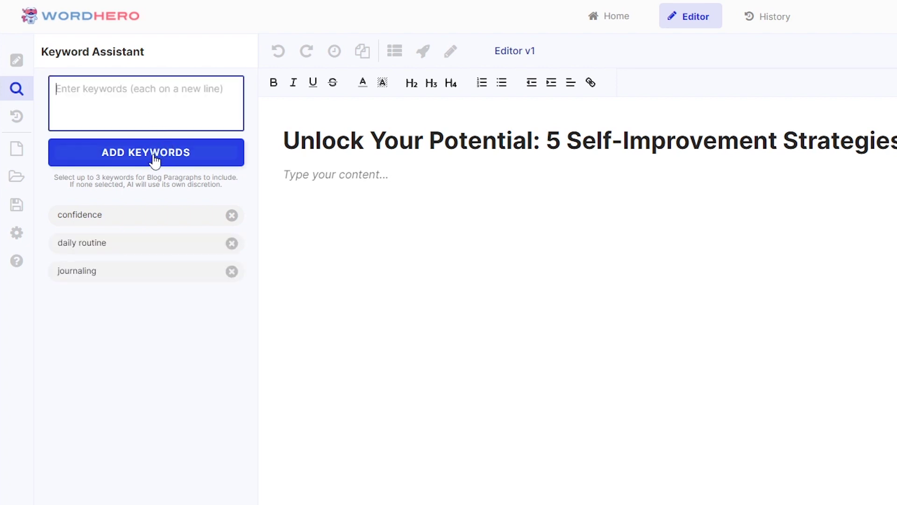
- Add the keywords "personal growth", "trust" and "setting goals" to the keyword list
text(per)
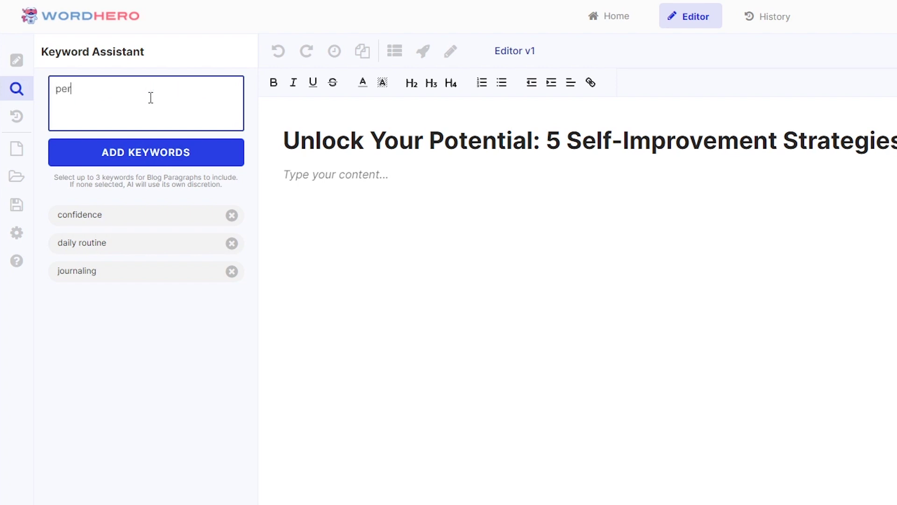
text(sonal growth)
click(124, 164)
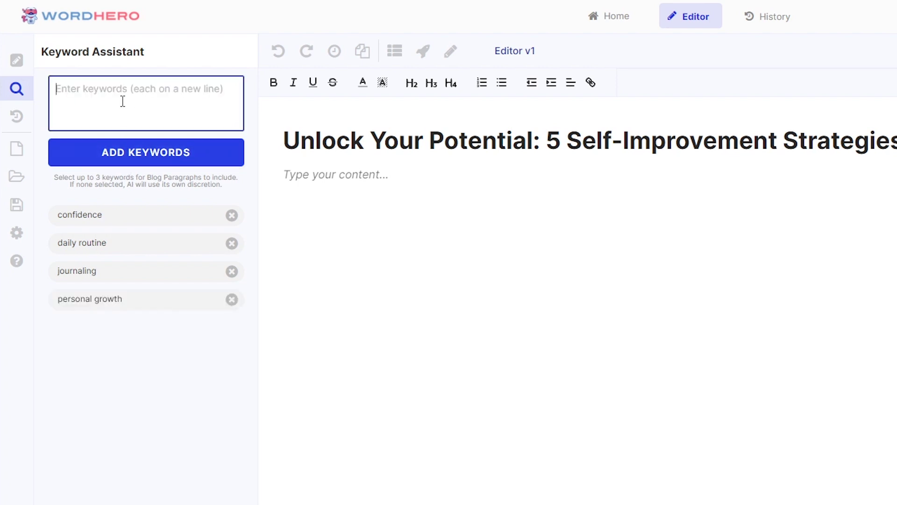
text(trust)
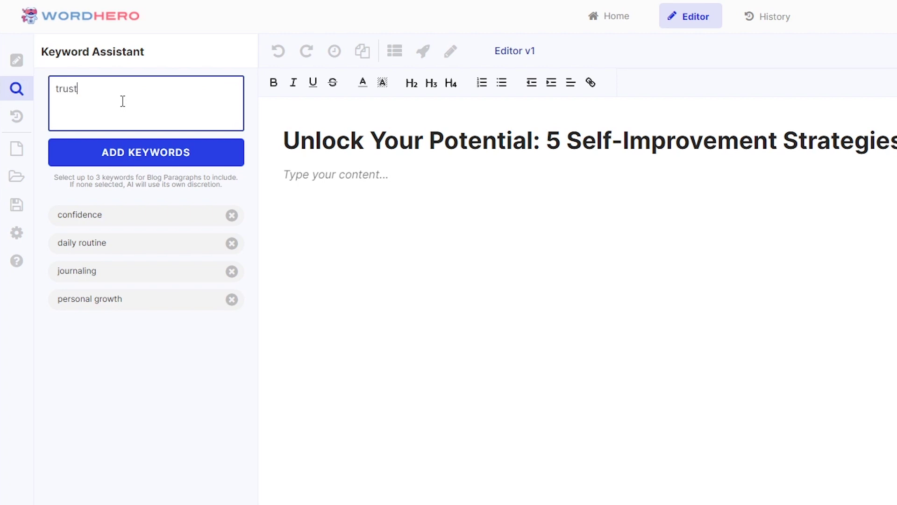
click(152, 158)
text(setting goals)
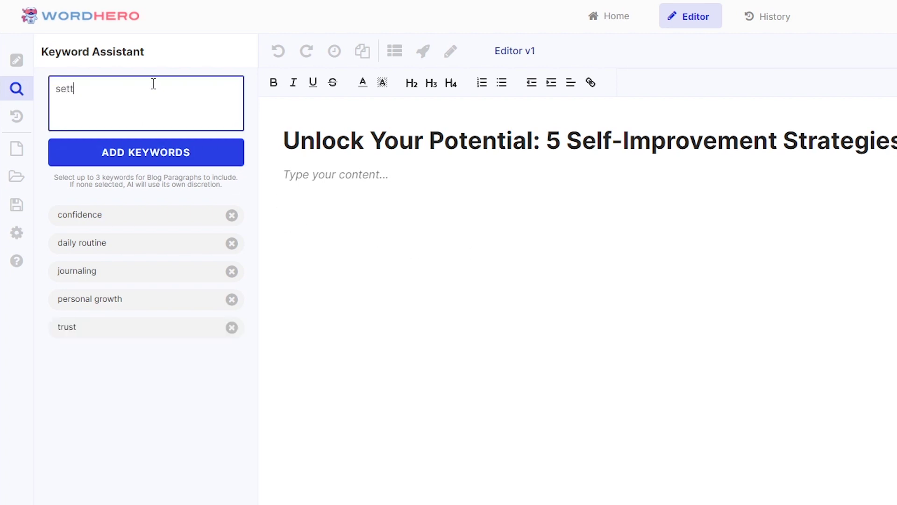
click(156, 163)
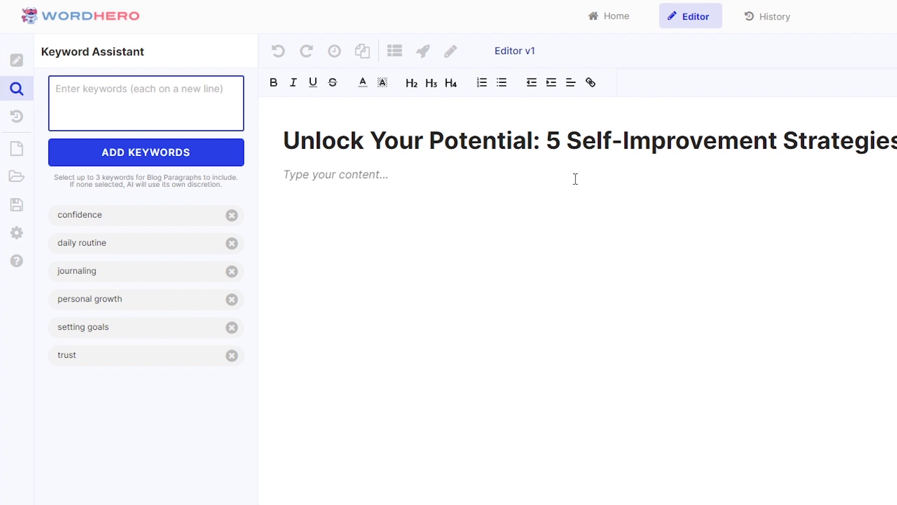
- Select "confidence", "daily routine" and "setting goals" as the keywords to include in the blog paragraphs
click(98, 220)
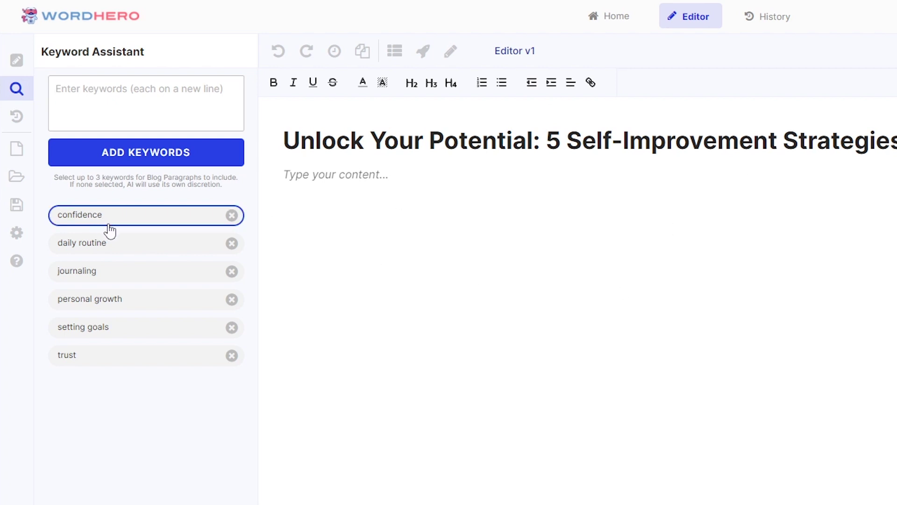
click(118, 246)
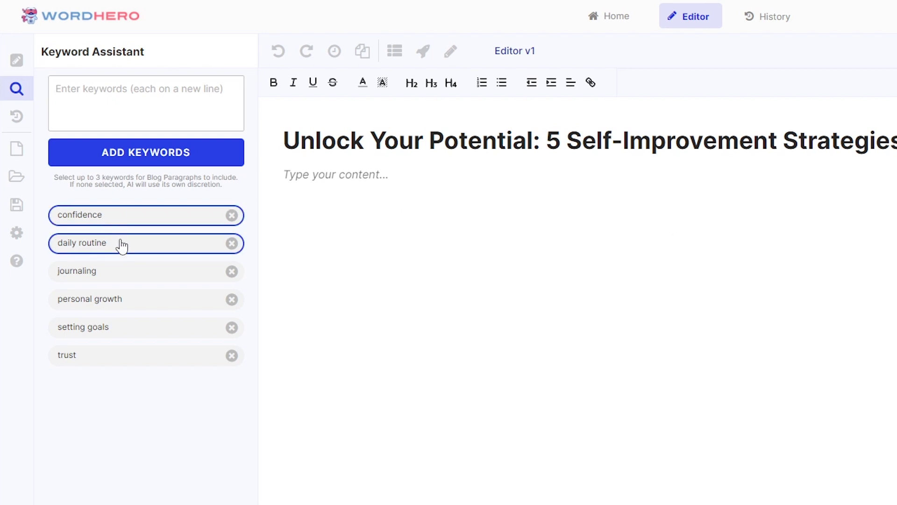
click(120, 333)
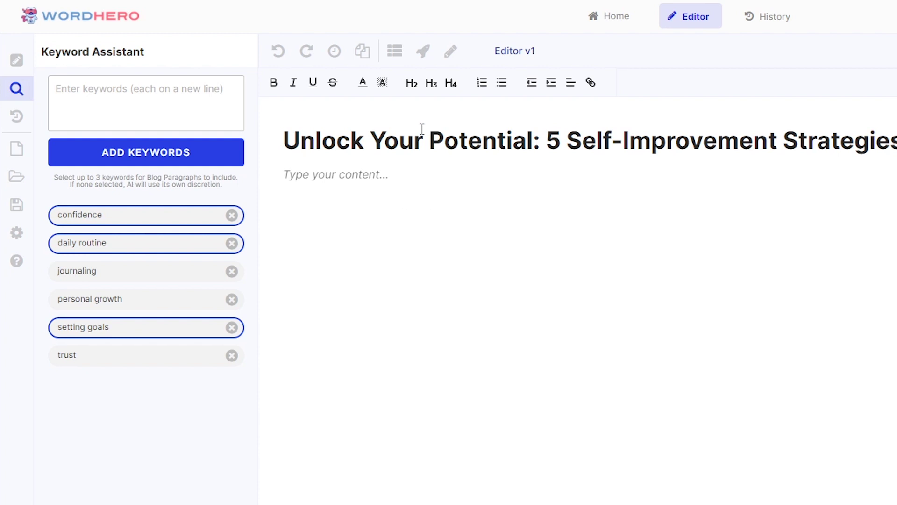
- Have the AI write an opening paragraph under the title and highlight the word "confidence" in it
click(426, 65)
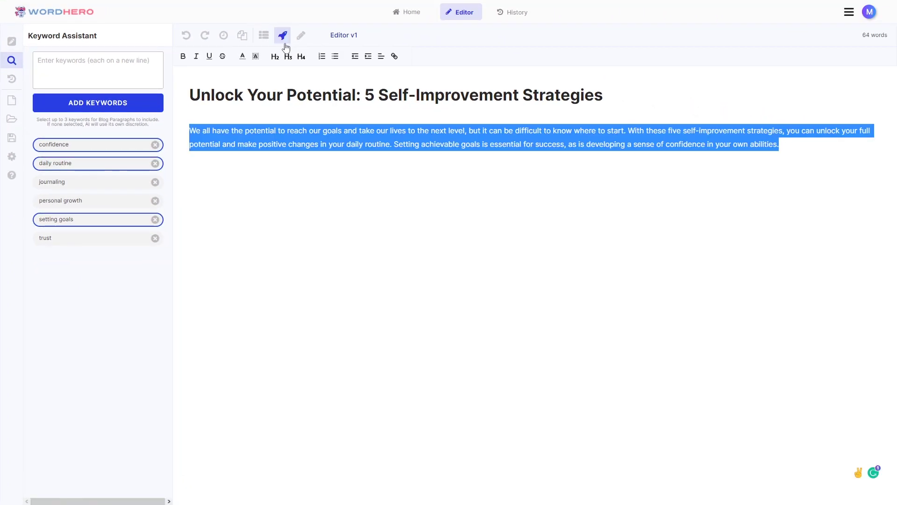
click(789, 150)
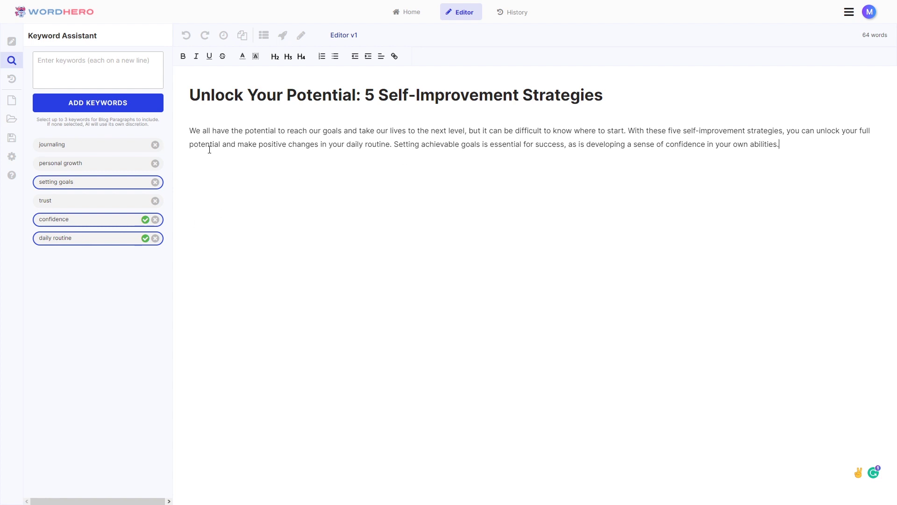
double_click(672, 144)
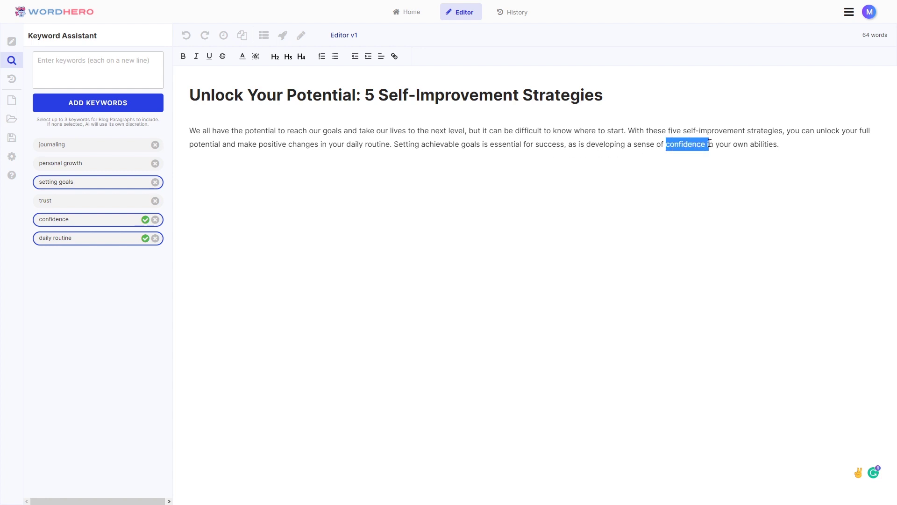
- Highlight the phrase "daily routine" in the opening paragraph to check that the keyword was used
click(422, 139)
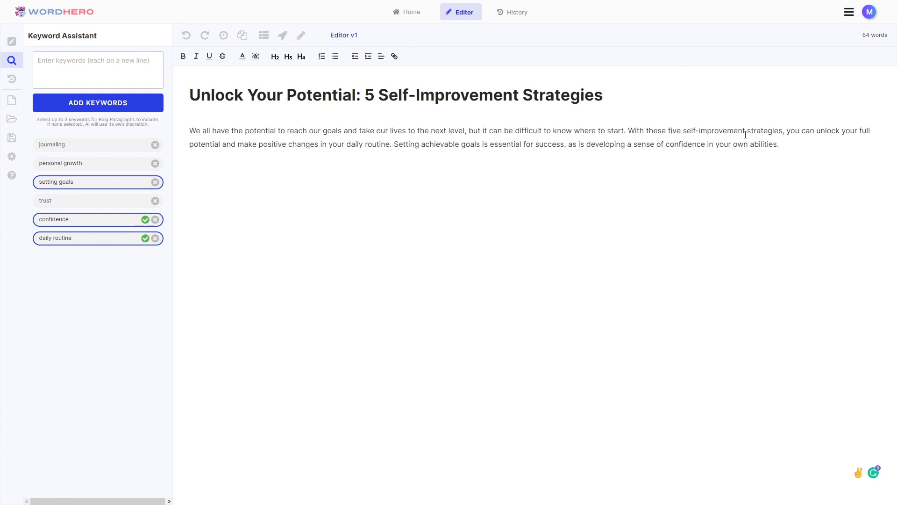
drag(349, 145, 391, 145)
click(394, 172)
- Generate a blog outline below the opening paragraph and look through its section headings
click(824, 140)
key(Return)
click(264, 37)
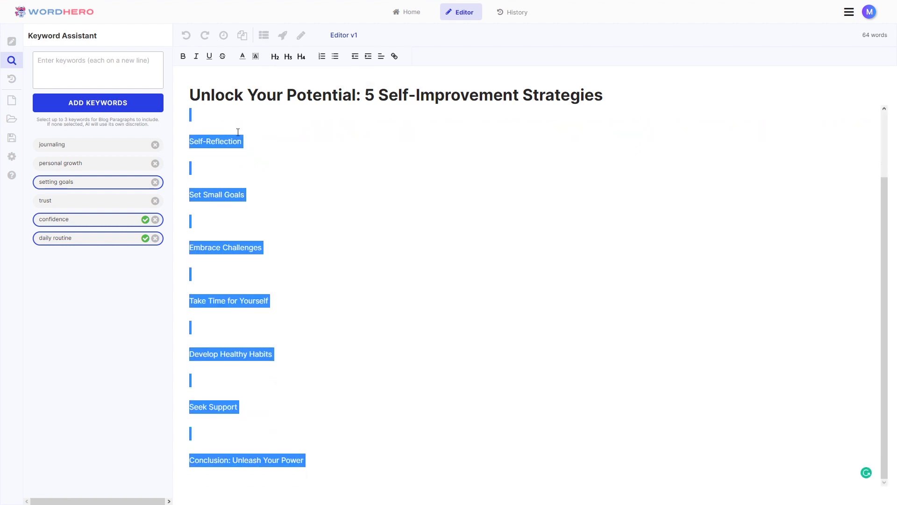
scroll(267, 341, down, 2)
scroll(310, 432, up, 2)
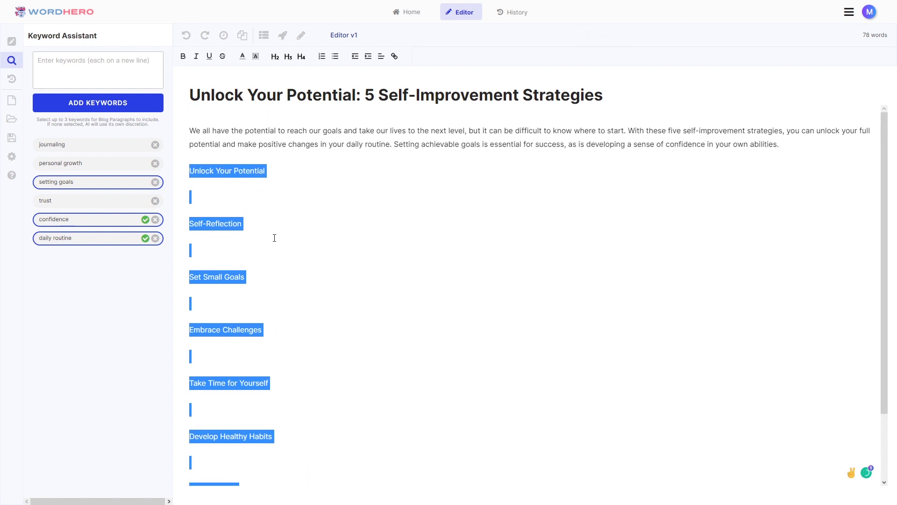
scroll(302, 202, down, 1)
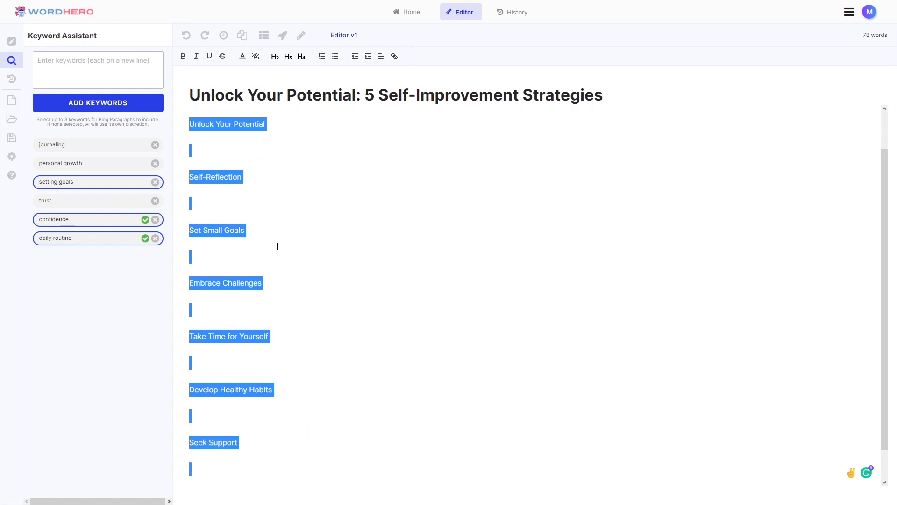
scroll(289, 358, down, 1)
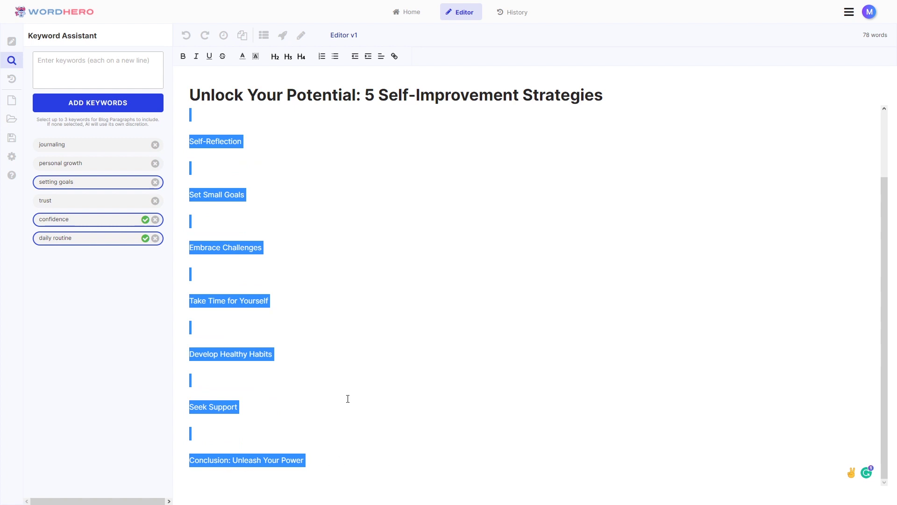
click(302, 393)
scroll(306, 346, up, 3)
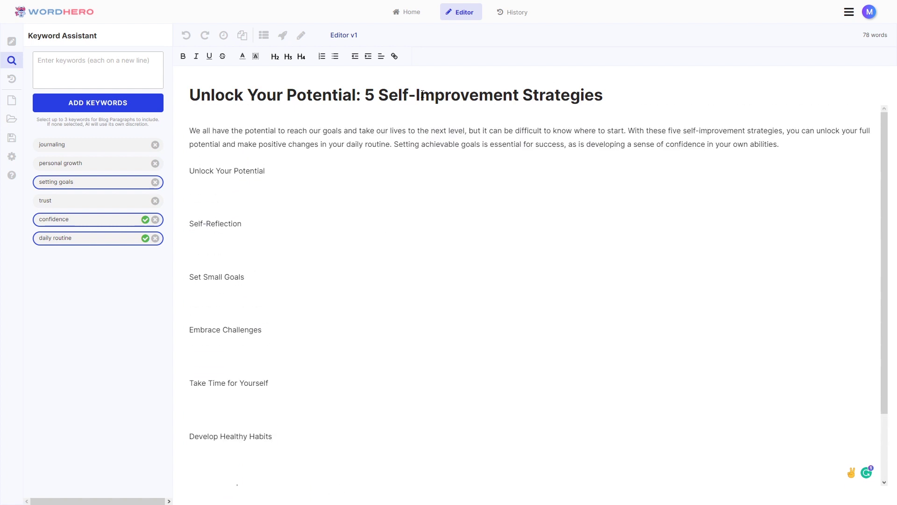
- Compare the number of strategies promised in the title with the section headings of the outline
drag(365, 95, 445, 94)
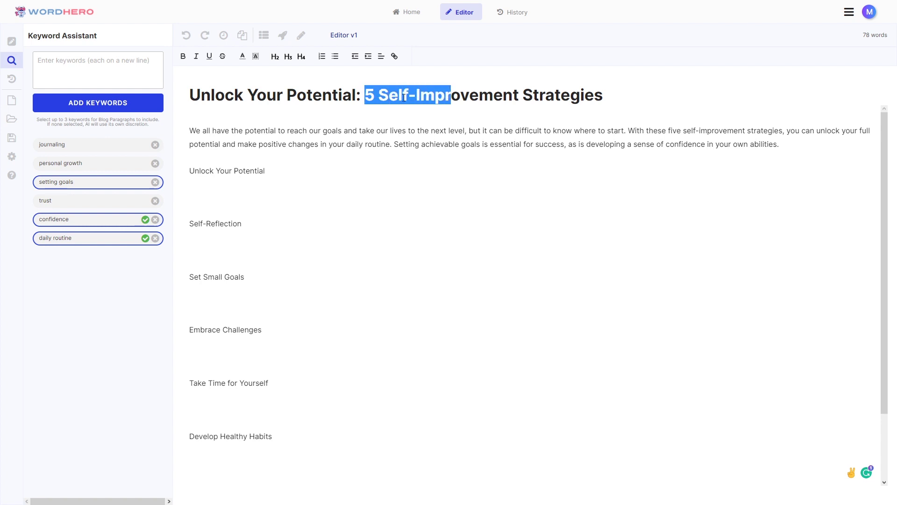
click(502, 99)
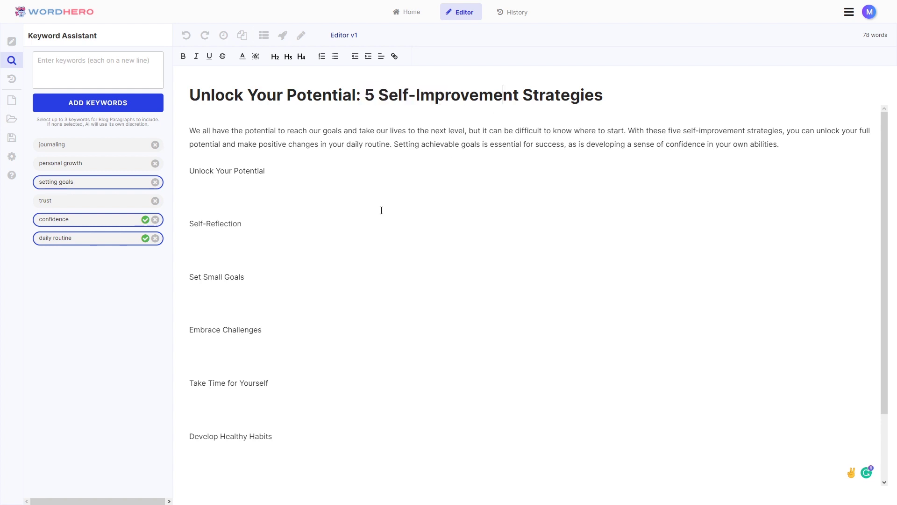
drag(252, 224, 199, 225)
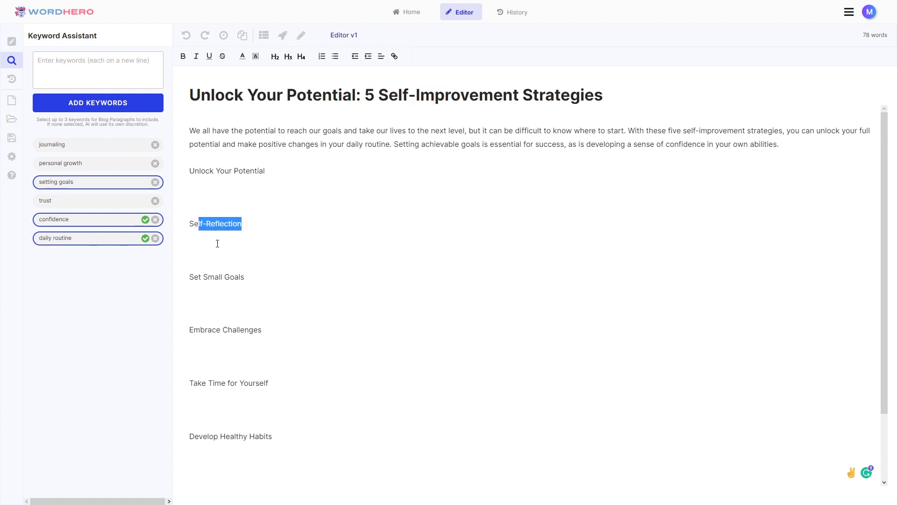
click(252, 278)
- Delete the "Embrace Challenges" heading and its spare blank line from the outline, and check the remaining sections
scroll(271, 288, down, 1)
drag(263, 285, 192, 285)
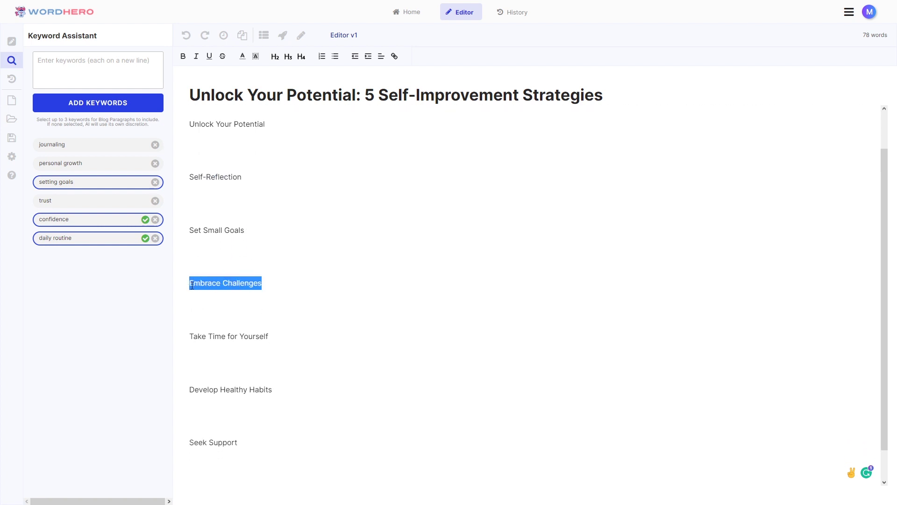
key(BackSpace)
key(BackSpace)
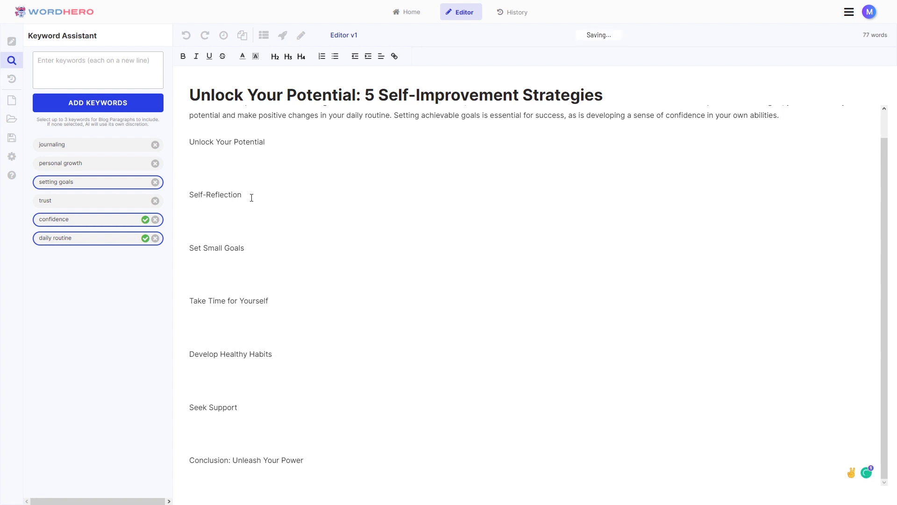
scroll(250, 264, up, 1)
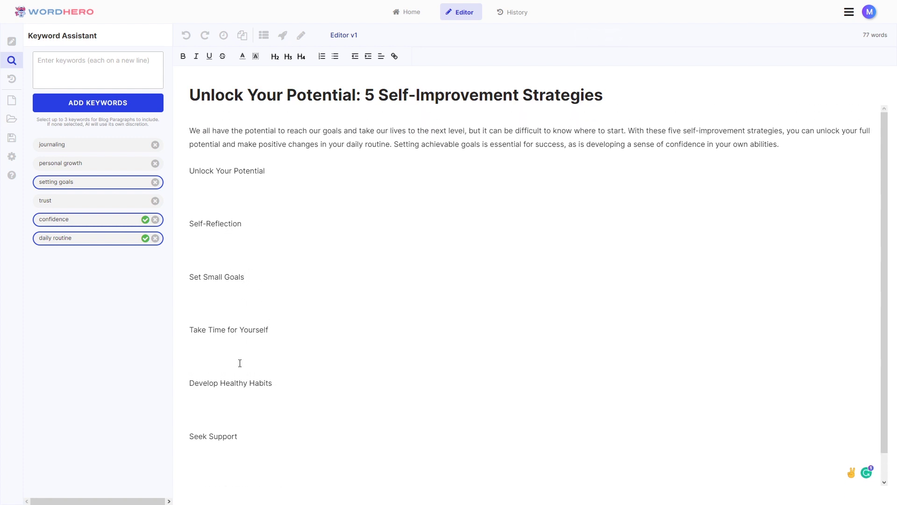
scroll(238, 388, down, 1)
- Generate blog paragraphs for the headings from "Self-Reflection" through "Seek Support" and skim the generated text
click(310, 460)
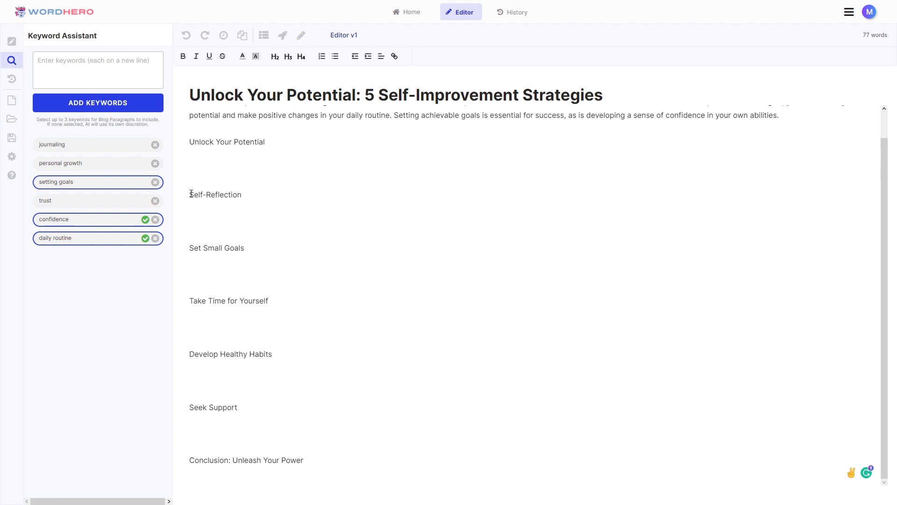
drag(190, 194, 327, 398)
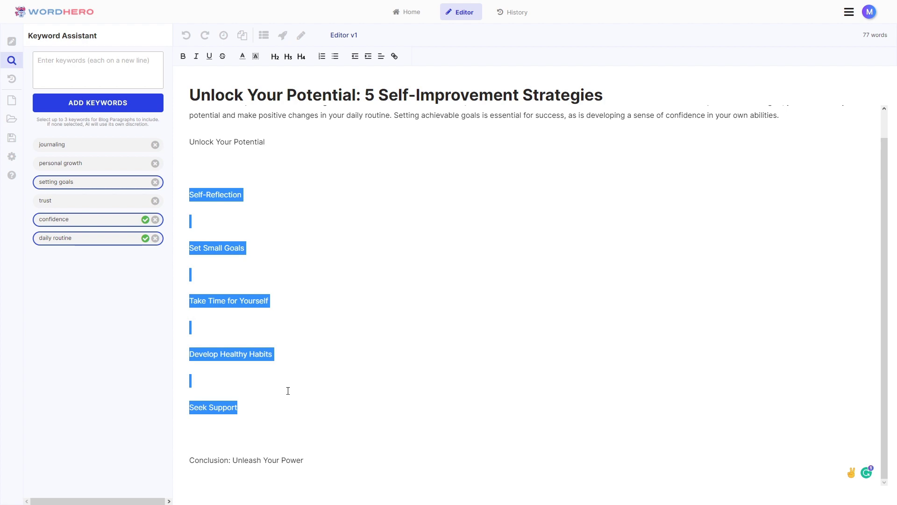
click(284, 38)
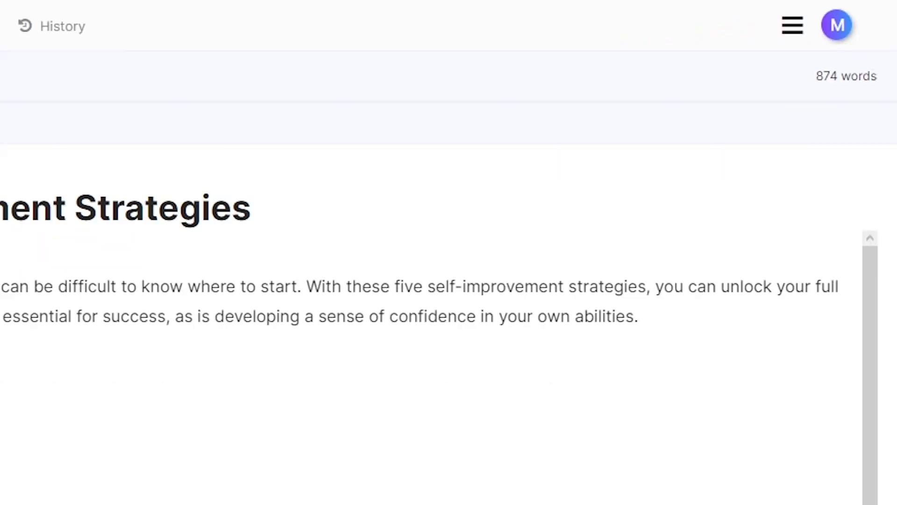
scroll(304, 261, down, 7)
scroll(418, 323, up, 7)
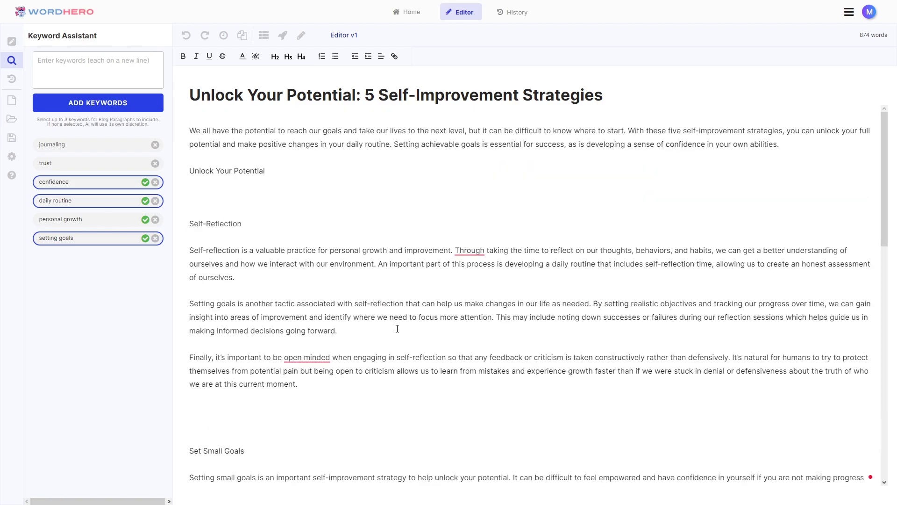
- Move the paragraph starting "Setting goals is another tactic" from the Self-Reflection section to directly under the "Set Small Goals" heading
drag(358, 333, 183, 304)
click(205, 310)
drag(348, 328, 188, 304)
key(ctrl+c)
key(BackSpace)
scroll(236, 296, down, 6)
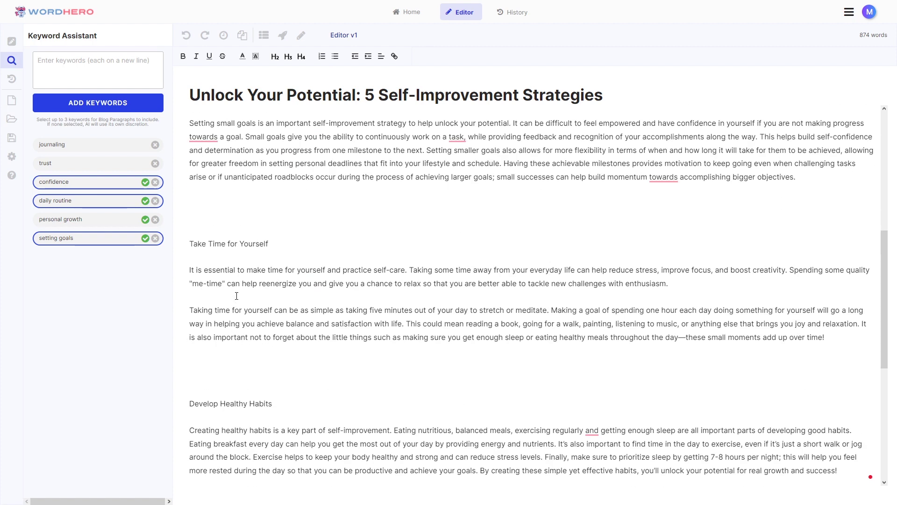
scroll(236, 295, up, 1)
click(216, 170)
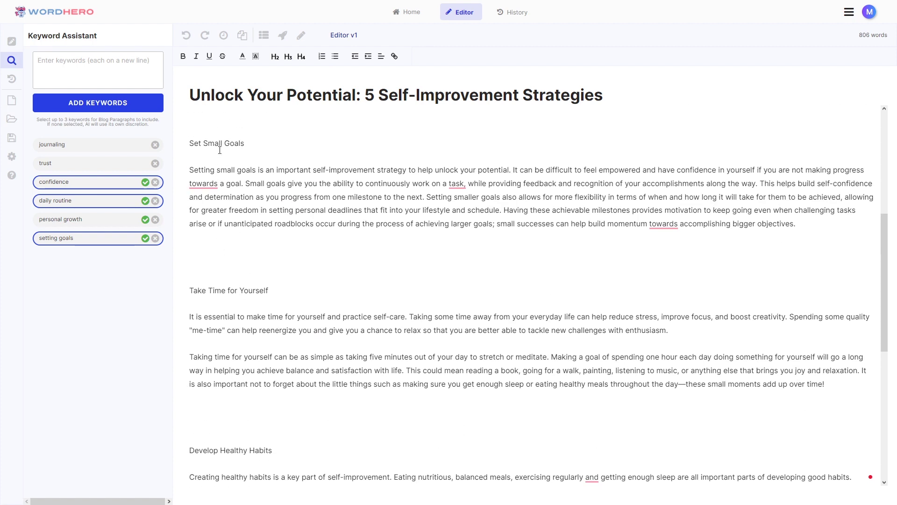
key(Return)
key(Return)
click(236, 174)
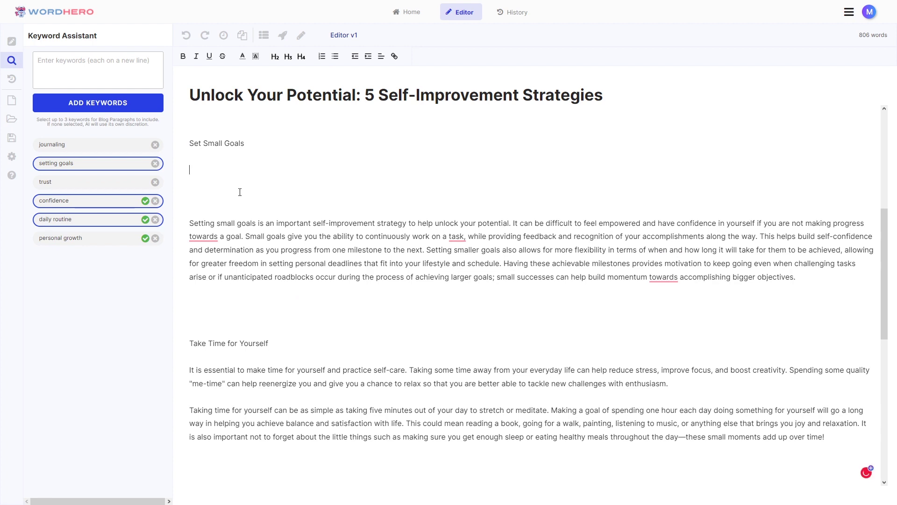
key(ctrl+v)
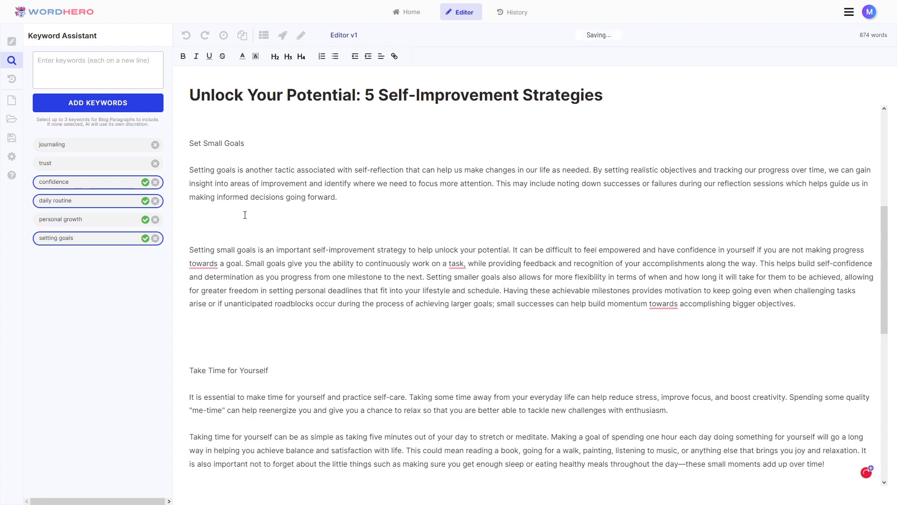
- Move the paragraph starting "Finally, it's important to be open minded" from Self-Reflection to below the "Conclusion: Unleash Your Power" heading
scroll(661, 227, down, 3)
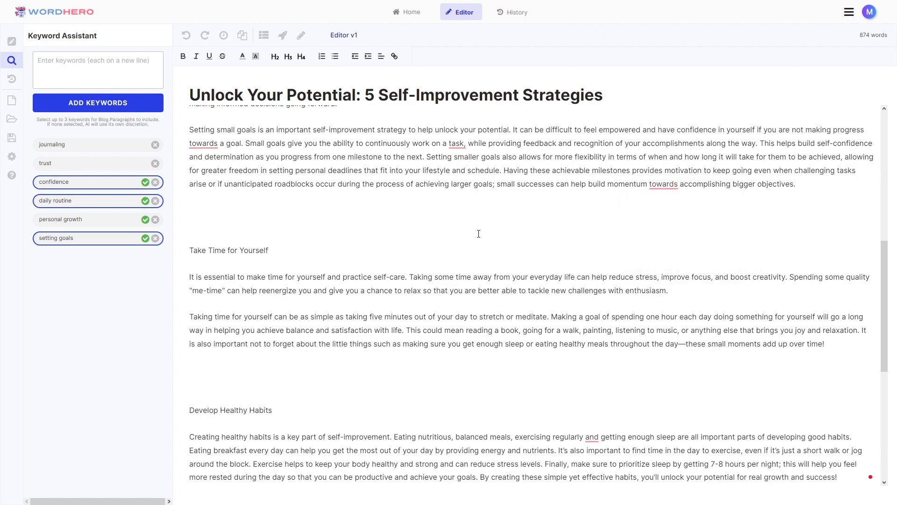
scroll(301, 333, down, 4)
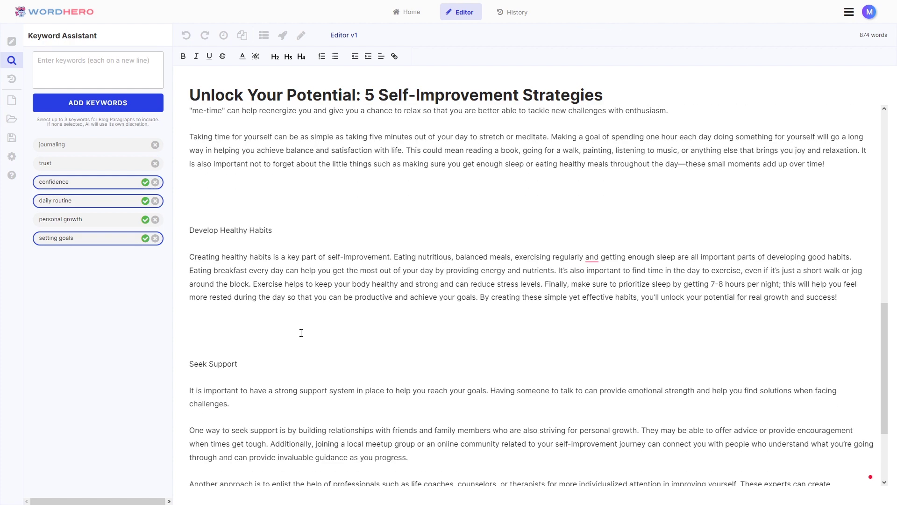
scroll(301, 333, down, 3)
scroll(366, 407, up, 15)
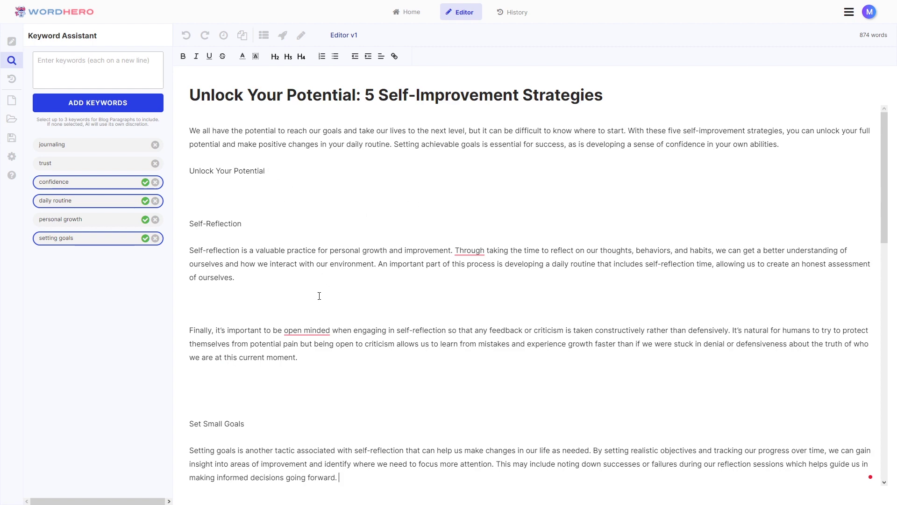
scroll(320, 296, down, 2)
click(233, 211)
drag(333, 273, 179, 242)
key(ctrl+c)
key(BackSpace)
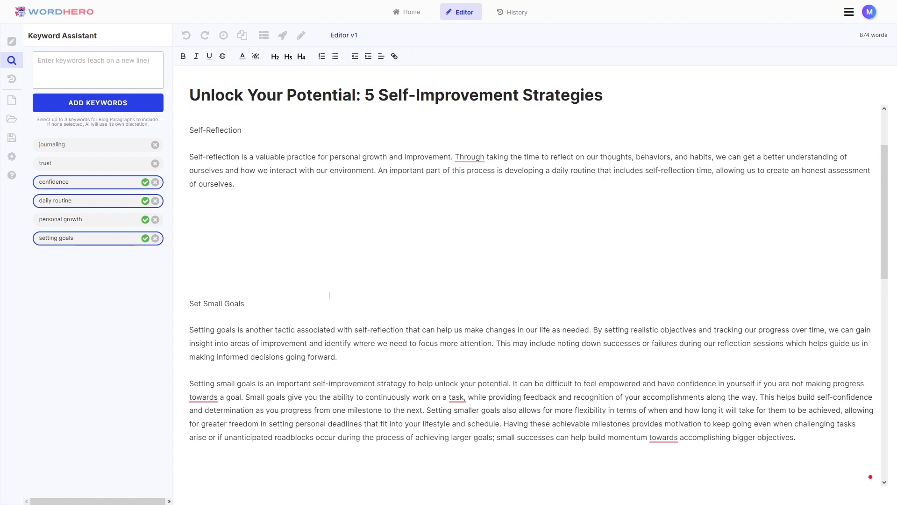
scroll(336, 299, down, 12)
click(393, 461)
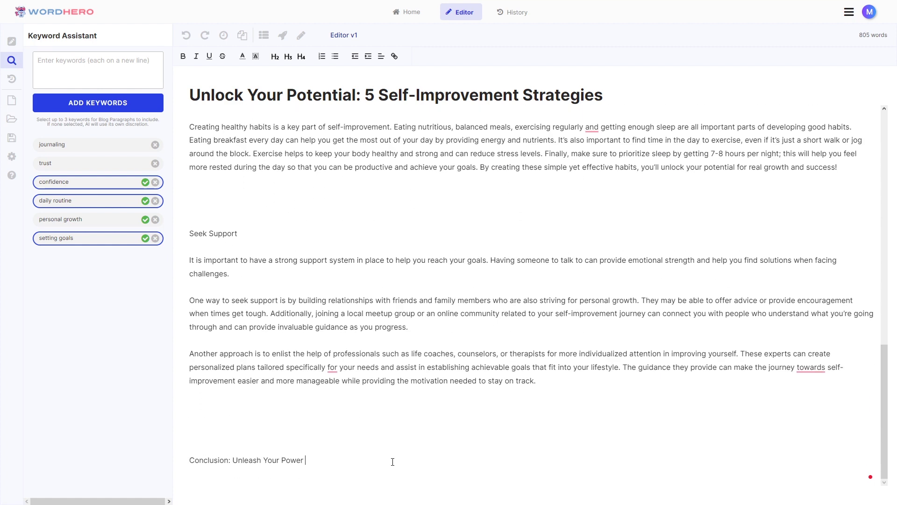
key(Return)
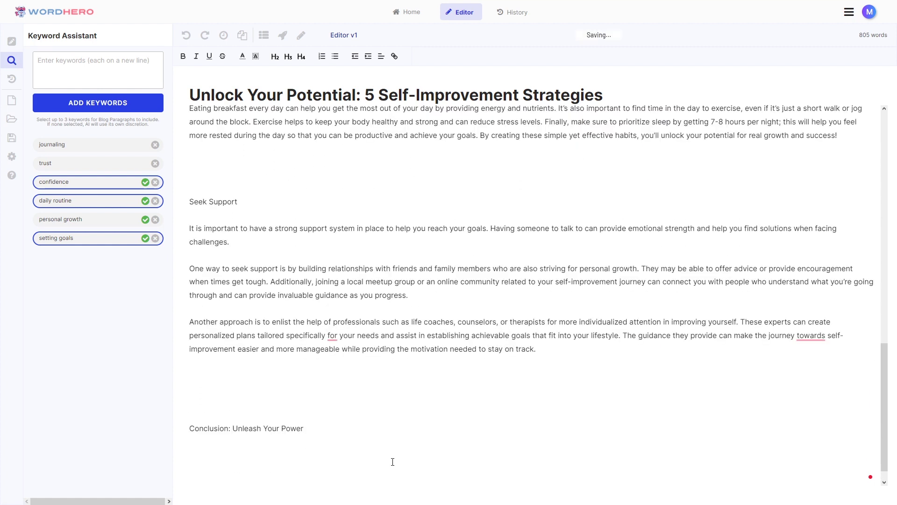
key(ctrl+v)
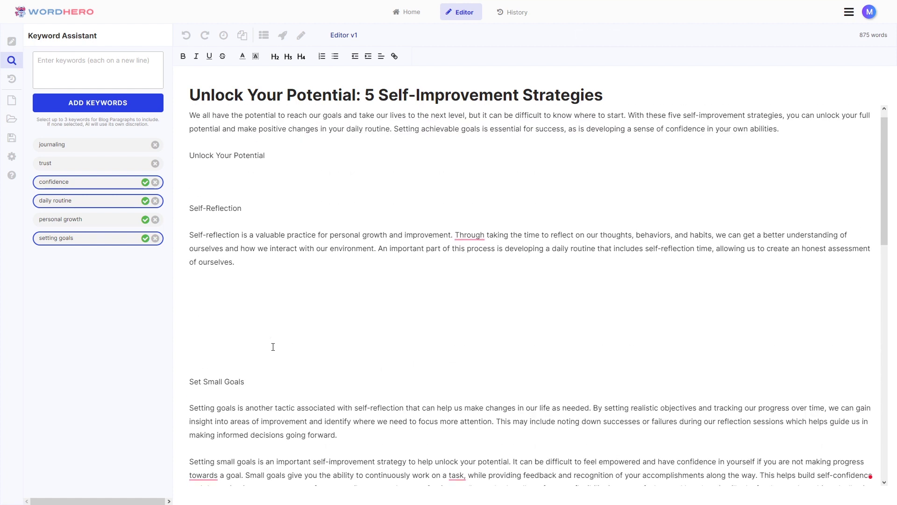
- Remove extra blank lines between the article's sections, including those above "Take Time for Yourself" and "Develop Healthy Habits"
scroll(273, 346, down, 5)
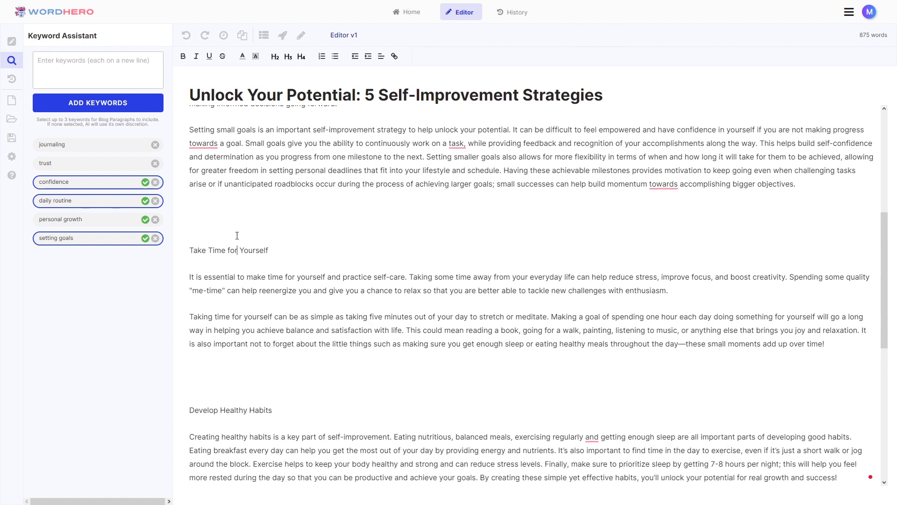
scroll(234, 281, down, 1)
scroll(228, 355, down, 2)
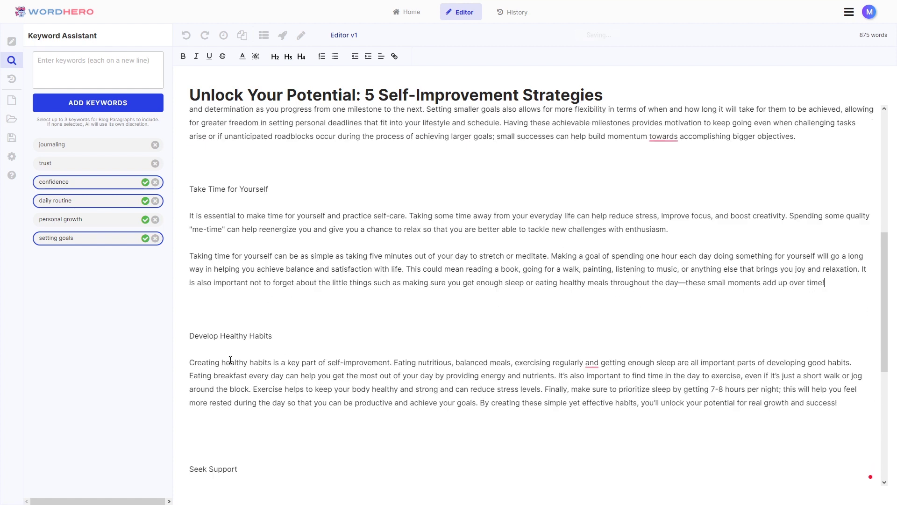
click(241, 364)
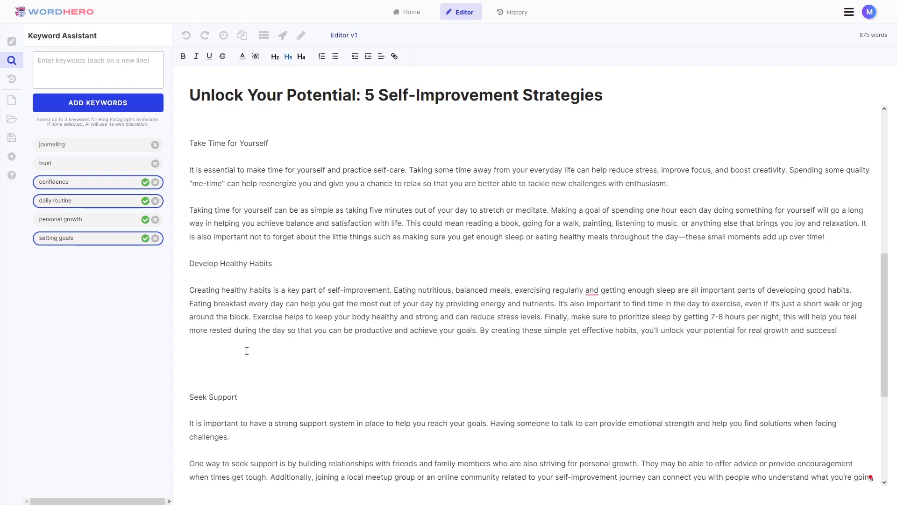
scroll(248, 360, up, 4)
scroll(247, 328, up, 4)
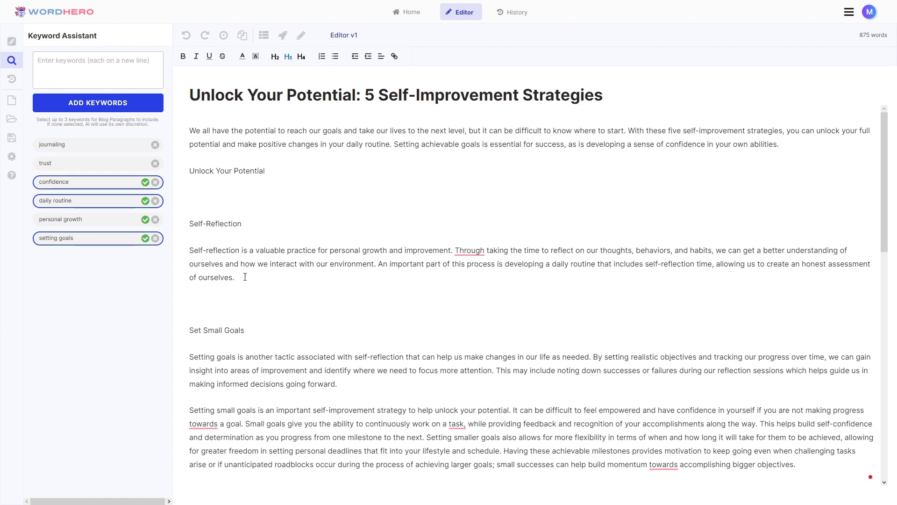
- Have the AI continue writing the Self-Reflection paragraph twice, each time from the end of its text
triple_click(245, 279)
click(293, 293)
click(271, 277)
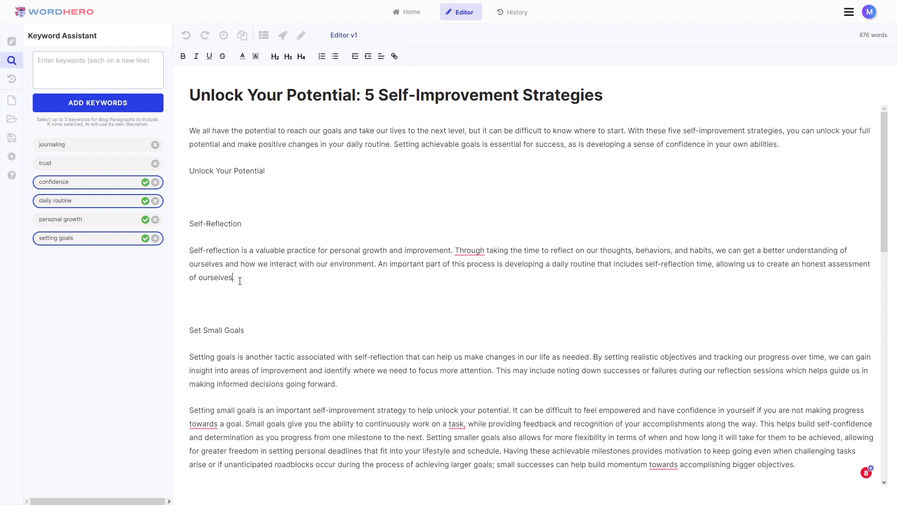
click(301, 39)
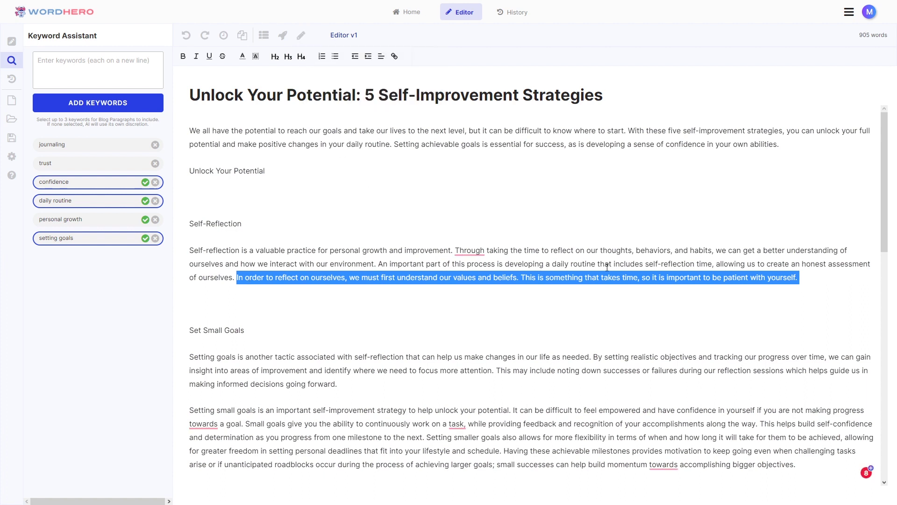
click(819, 285)
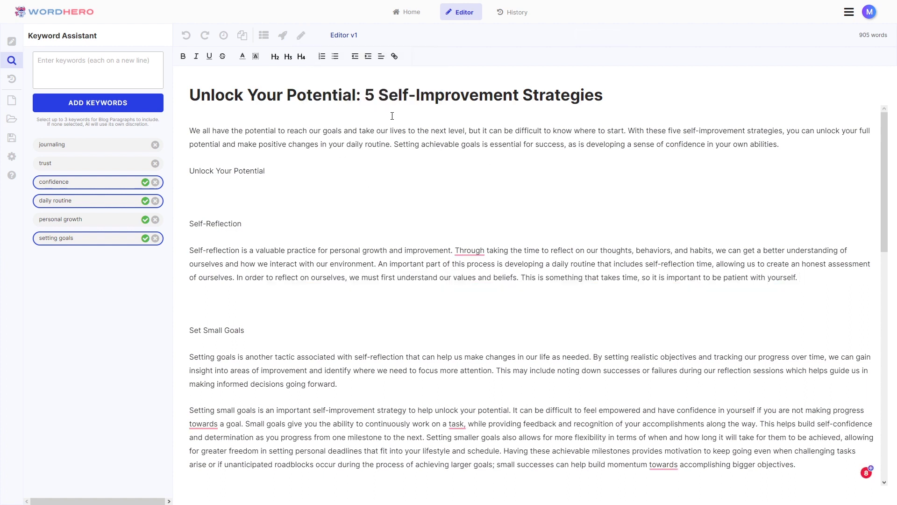
click(302, 37)
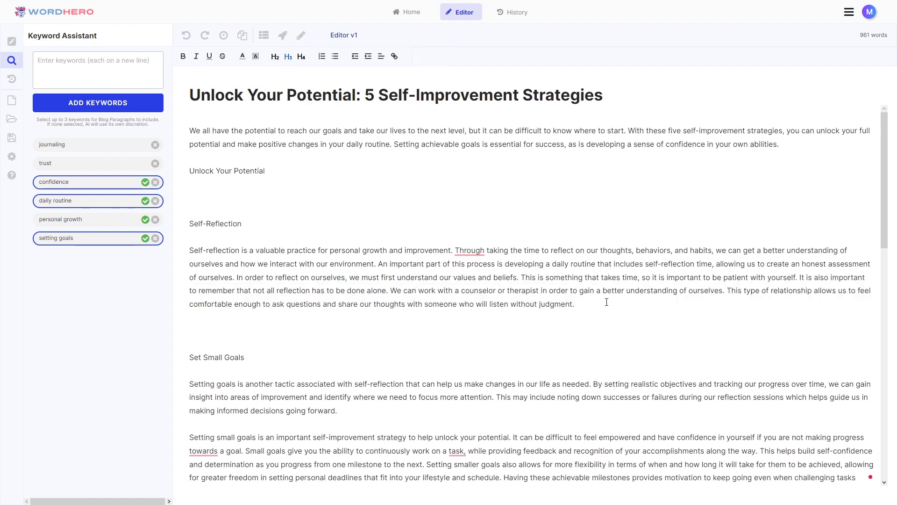
- Remove the extra blank lines above the "Set Small Goals" heading
drag(607, 302, 188, 250)
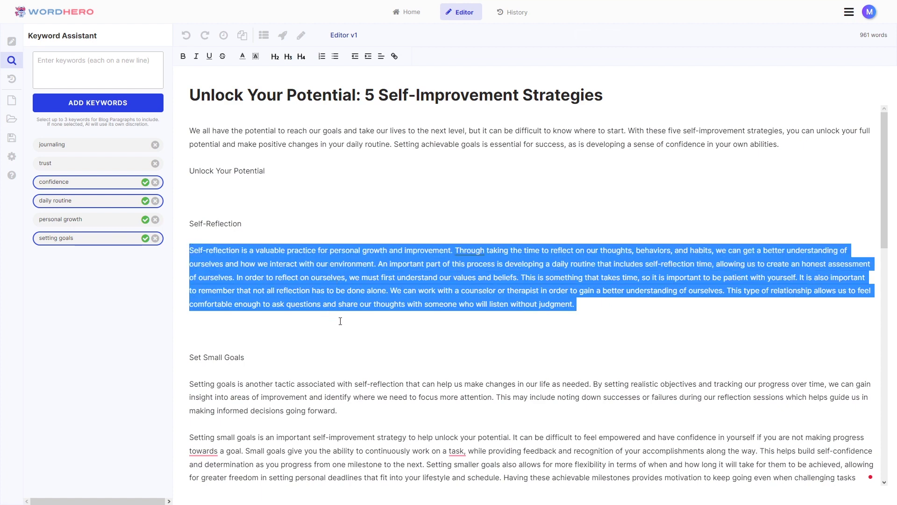
click(342, 323)
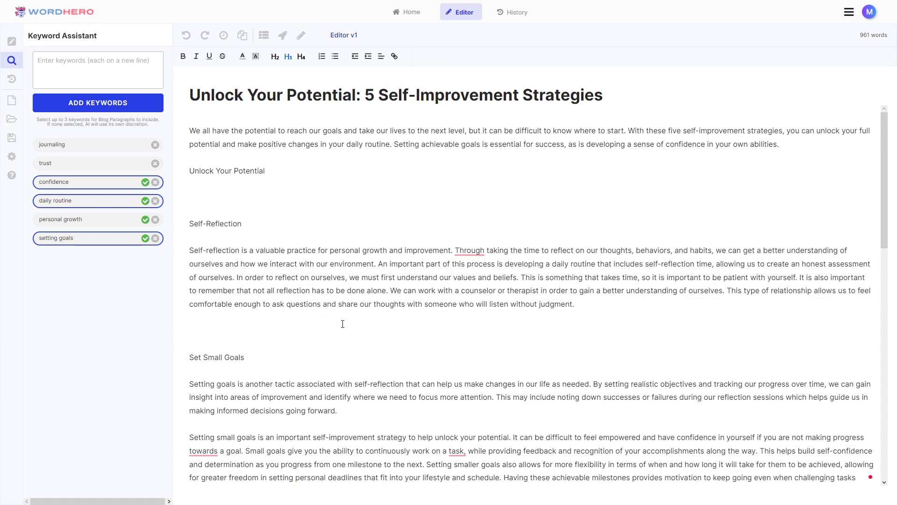
scroll(343, 324, down, 8)
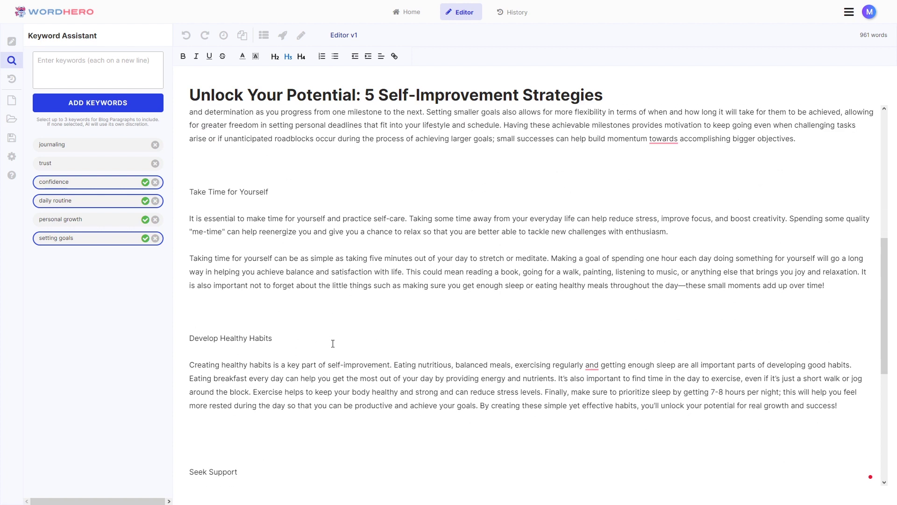
scroll(333, 344, down, 2)
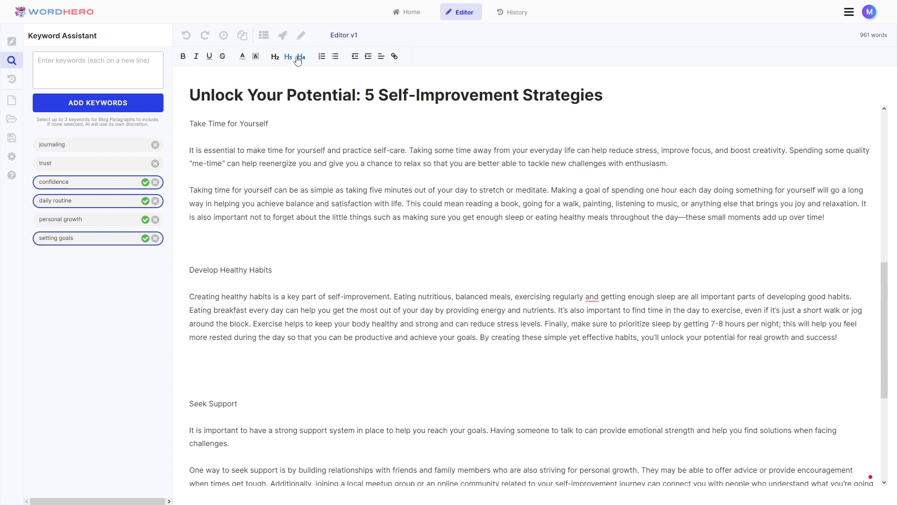
click(316, 276)
scroll(340, 298, down, 3)
click(237, 232)
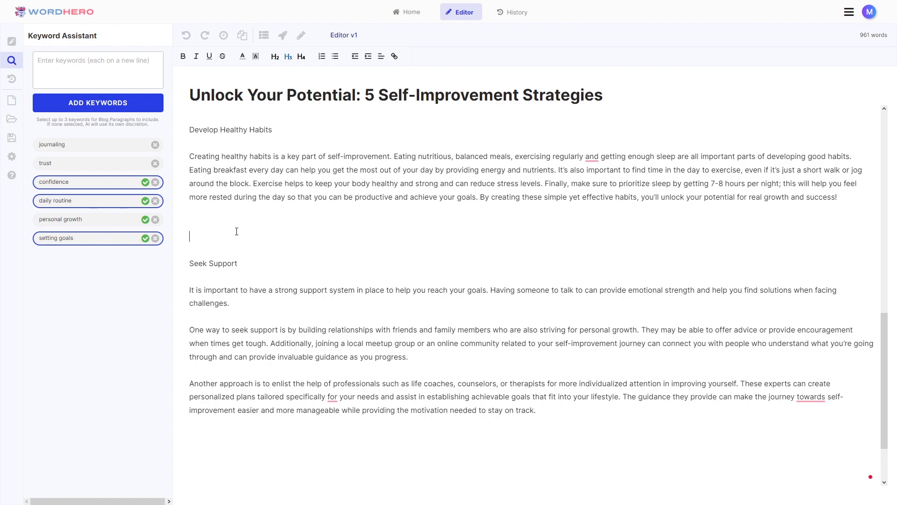
scroll(236, 281, up, 7)
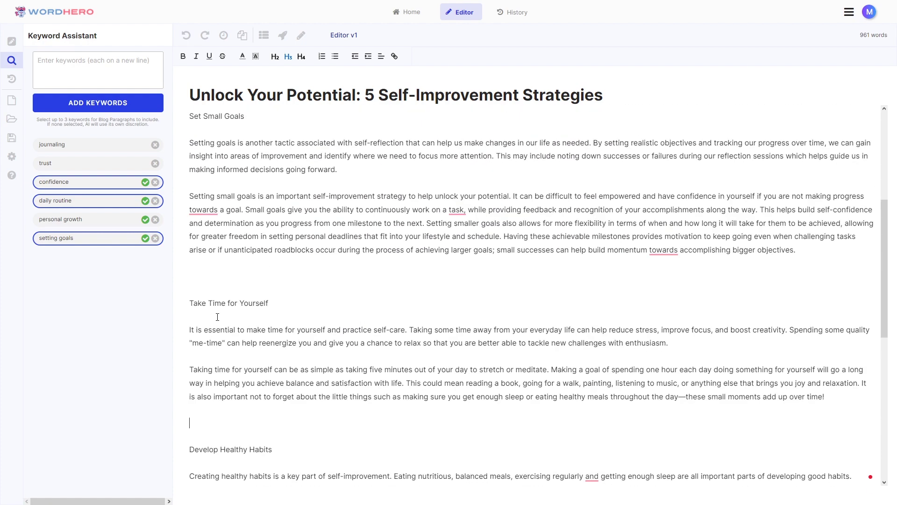
scroll(218, 317, up, 5)
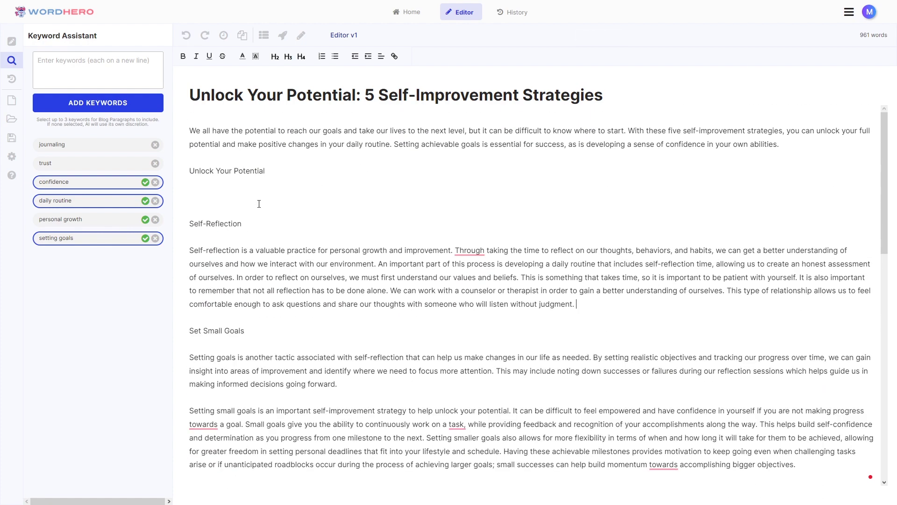
- Format the "Self-Reflection" and "Set Small Goals" section titles as H2 headings
drag(260, 224, 183, 223)
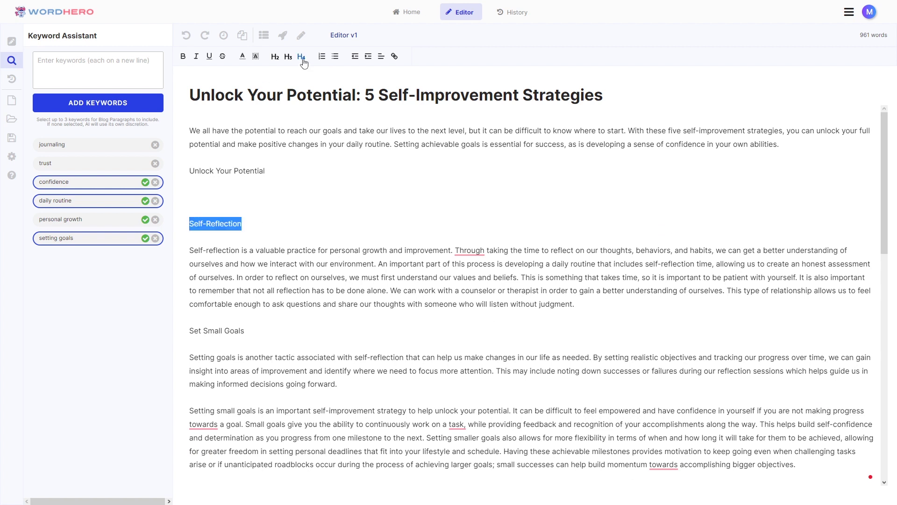
click(289, 57)
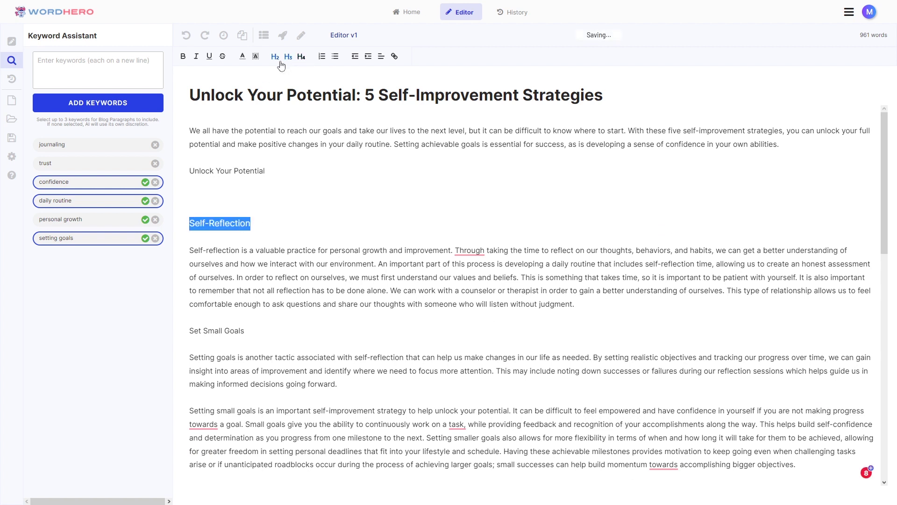
click(275, 57)
drag(273, 331, 175, 333)
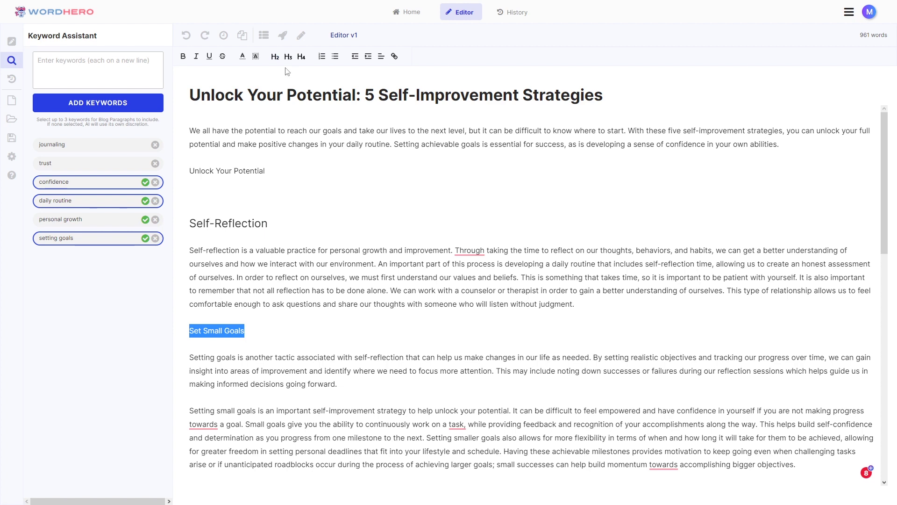
- Format "Take Time for Yourself" as an H2 heading and remove the extra blank lines above it
scroll(285, 368, down, 4)
drag(273, 330, 183, 331)
click(275, 57)
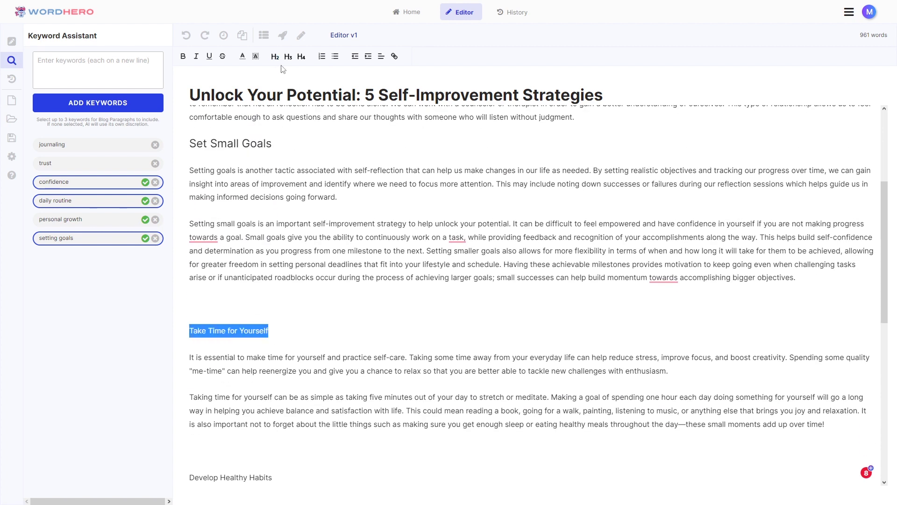
click(231, 288)
- Remove the extra blank line above "Develop Healthy Habits" and format that title as an H2 heading
scroll(234, 290, down, 3)
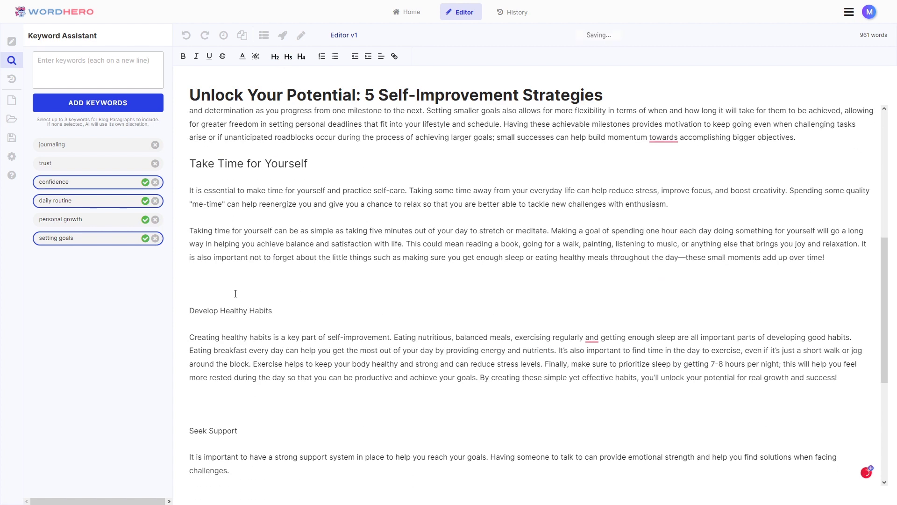
click(235, 311)
key(BackSpace)
key(ctrl+z)
key(ctrl+z)
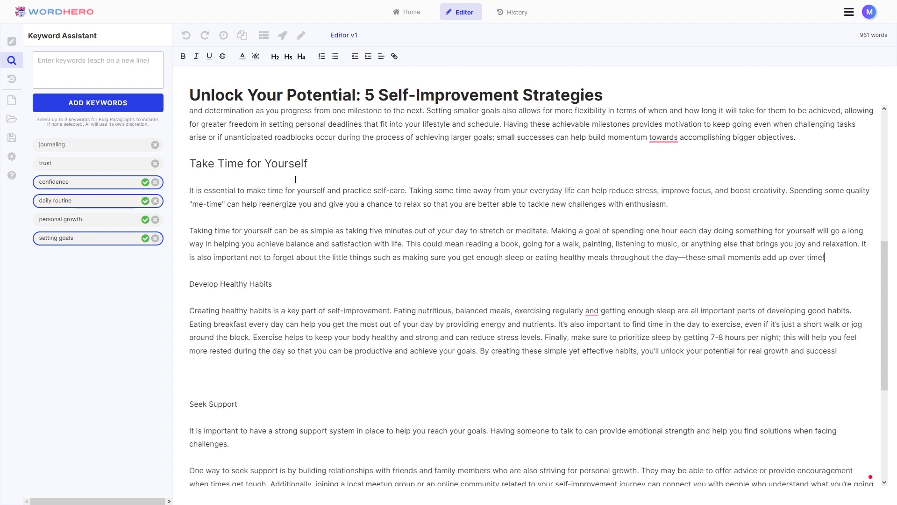
drag(308, 288, 186, 285)
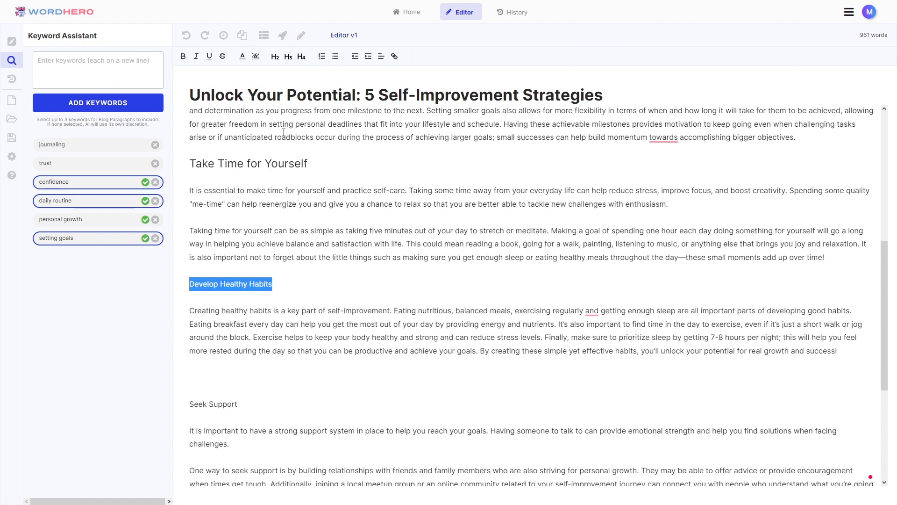
click(275, 56)
- Remove the extra blank line above "Seek Support" and format that title as an H2 heading
click(220, 375)
key(BackSpace)
drag(238, 377, 186, 379)
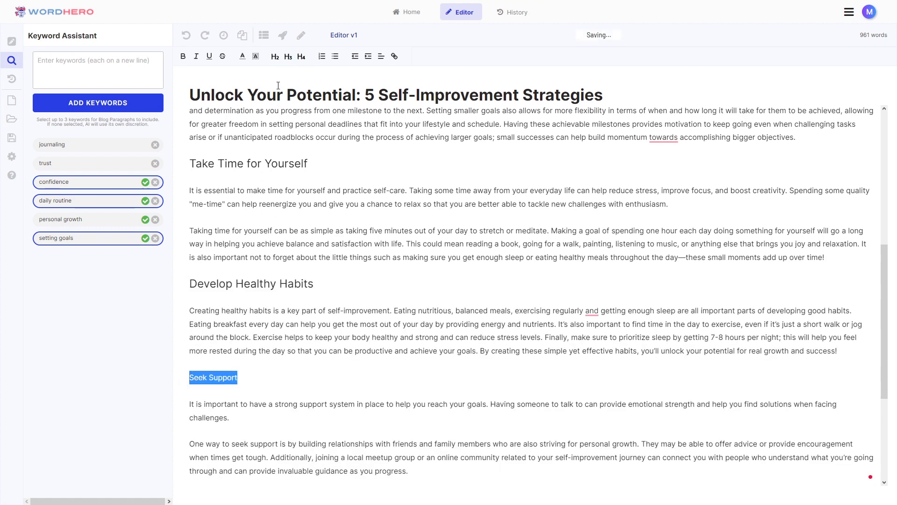
click(275, 57)
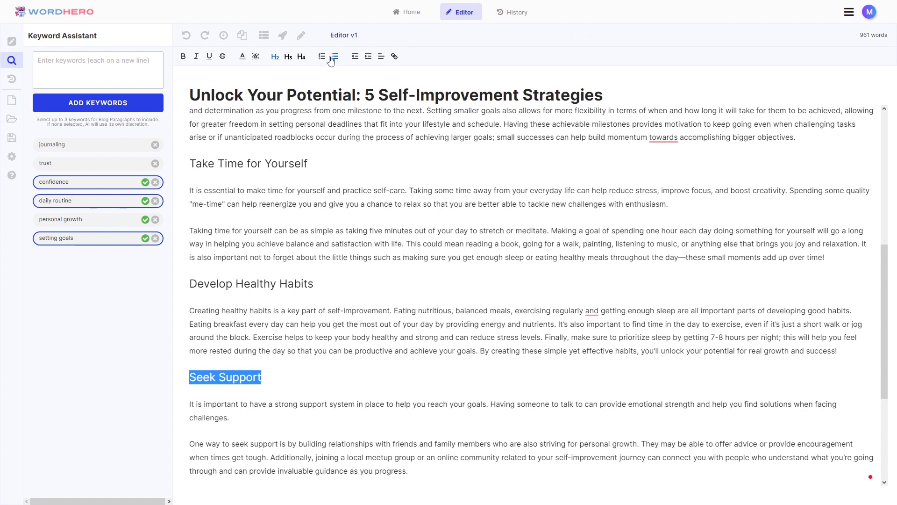
- Remove the extra blank lines above "Conclusion: Unleash Your Power" and check the article's word count
scroll(306, 342, down, 5)
click(243, 394)
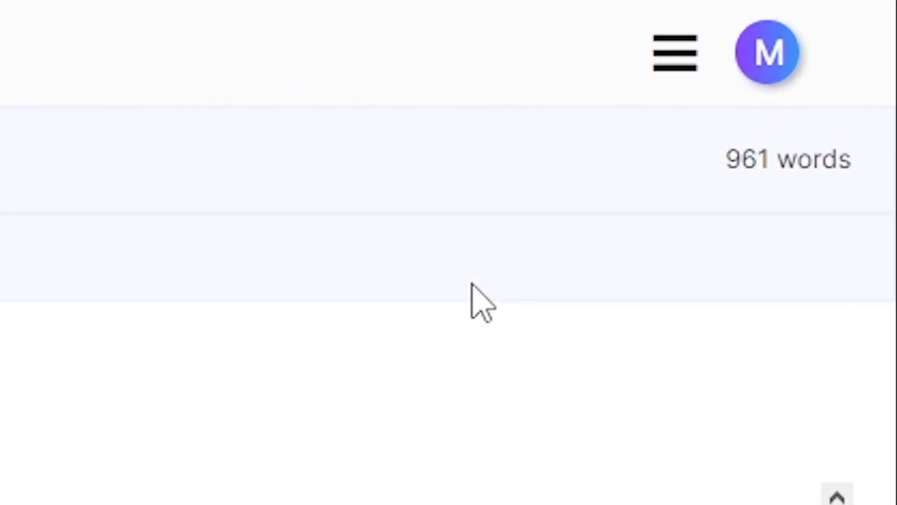
drag(687, 177, 847, 183)
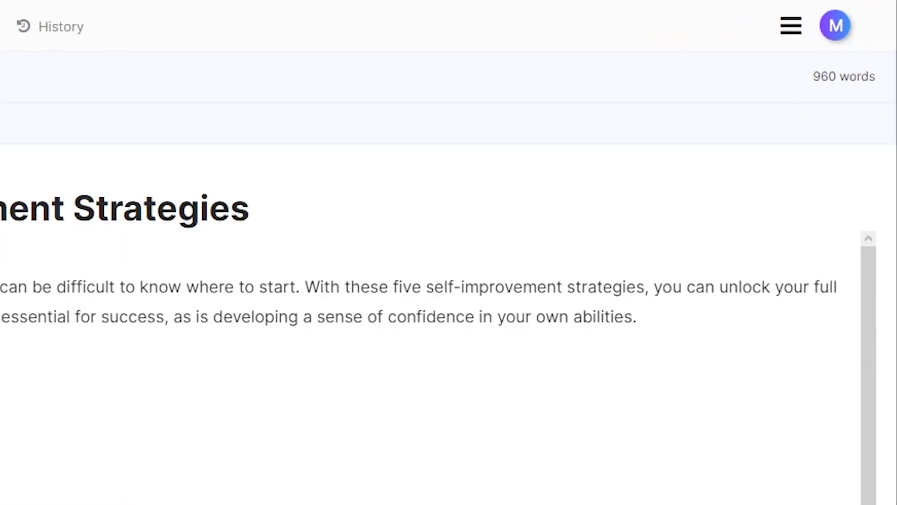
scroll(410, 297, down, 5)
scroll(410, 297, down, 5)
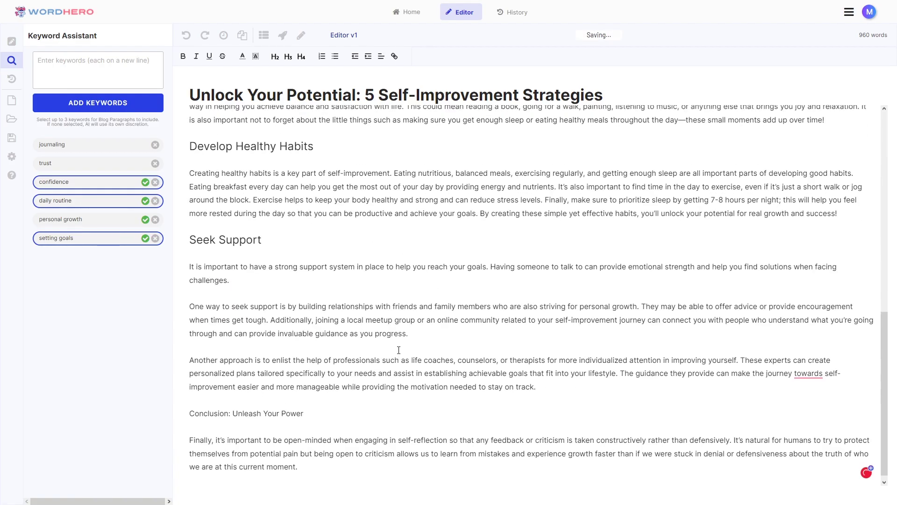
- Have the AI write paragraphs for the empty "Unlock Your Potential" section from its title
scroll(399, 349, up, 10)
scroll(399, 350, up, 2)
drag(286, 173, 187, 171)
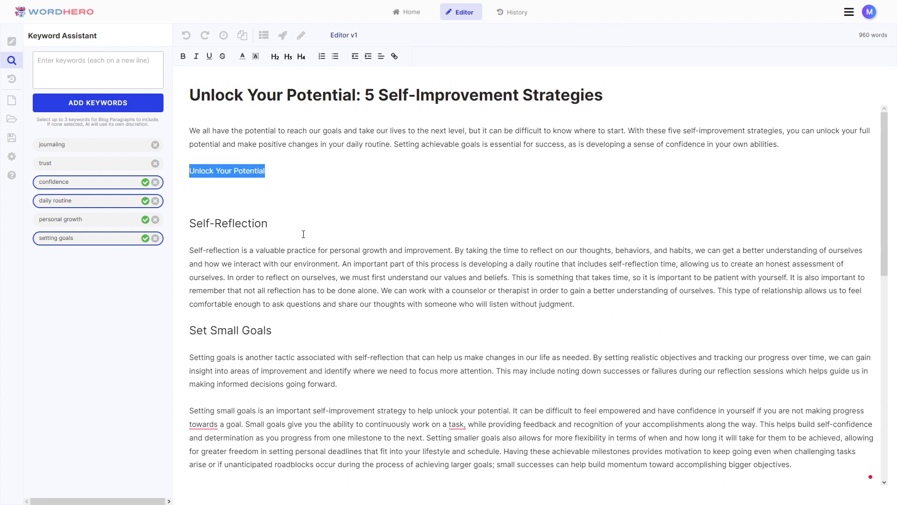
click(282, 37)
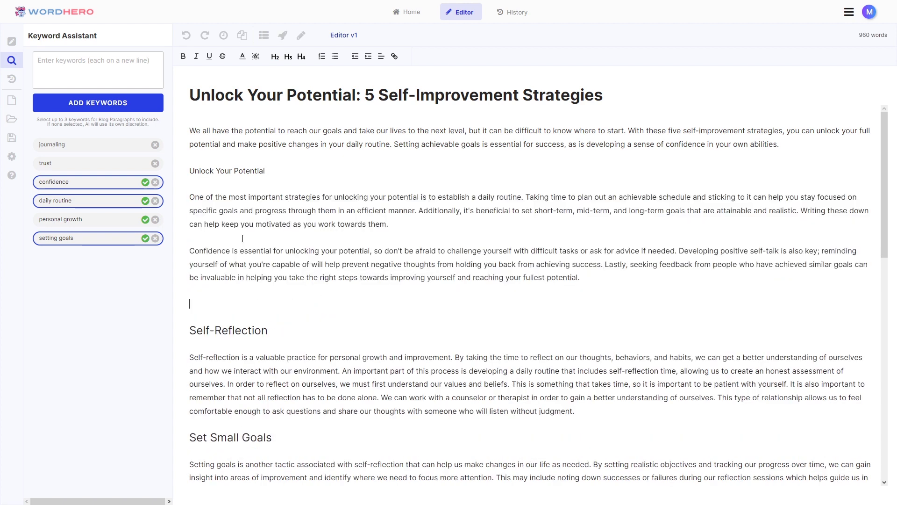
- Format the "Unlock Your Potential" section title as an H2 heading
drag(267, 171, 189, 171)
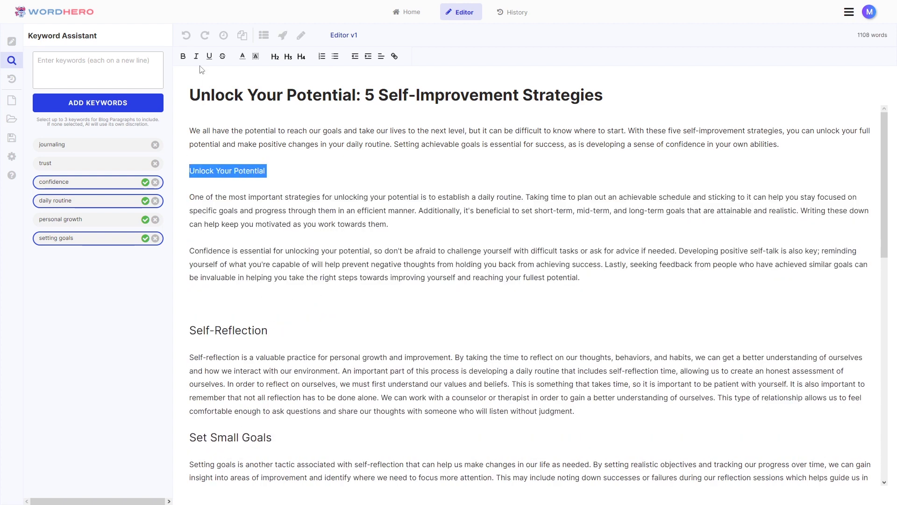
click(275, 58)
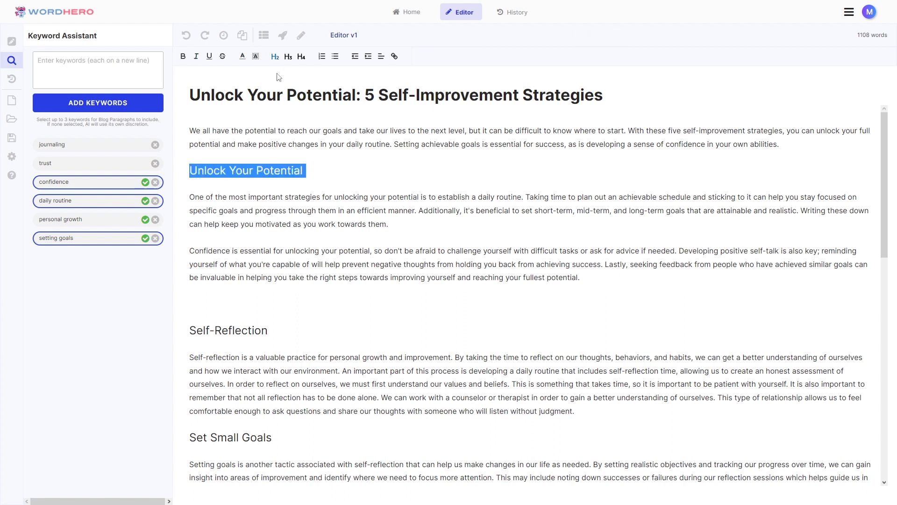
click(302, 155)
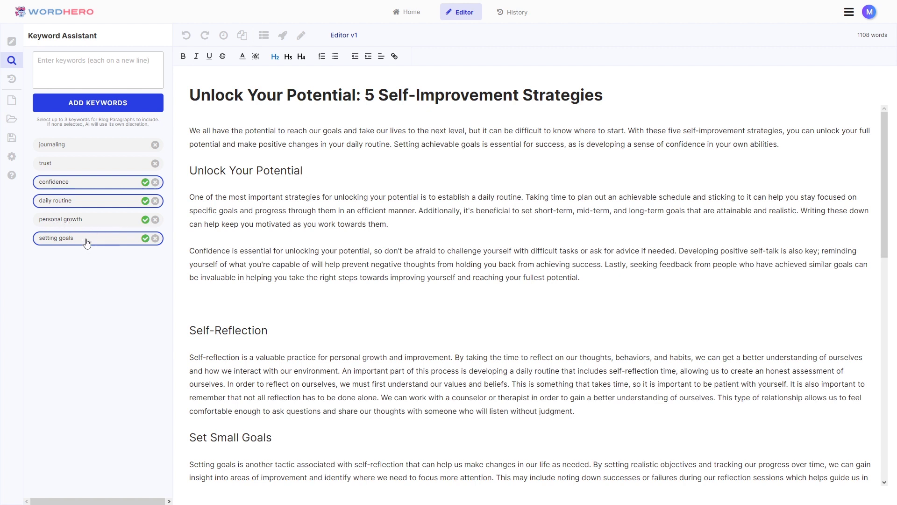
- Deselect the keywords "confidence", "daily routine" and "setting goals" in the Keyword Assistant
click(118, 185)
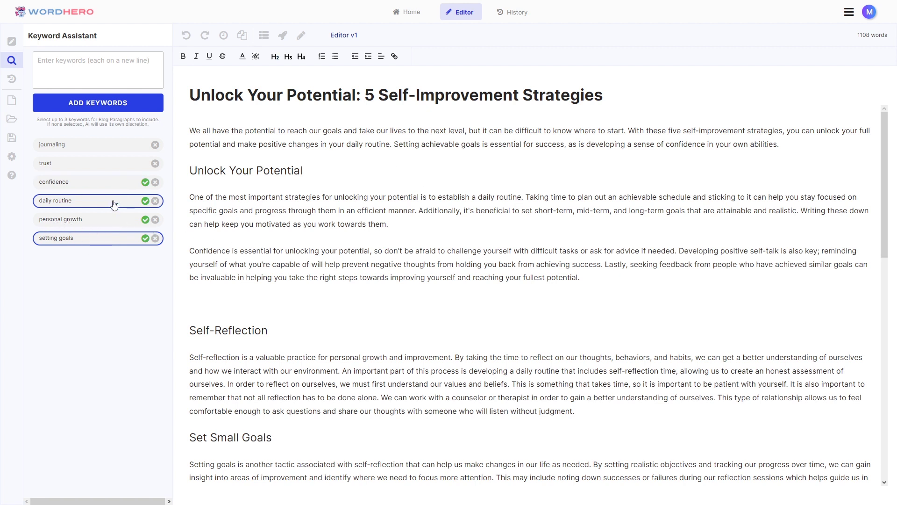
click(113, 202)
click(113, 238)
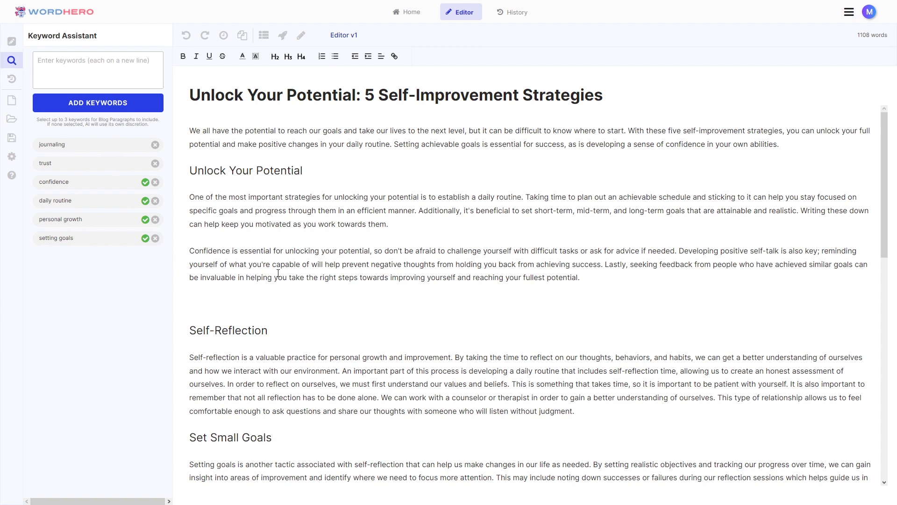
click(102, 184)
click(101, 203)
click(104, 240)
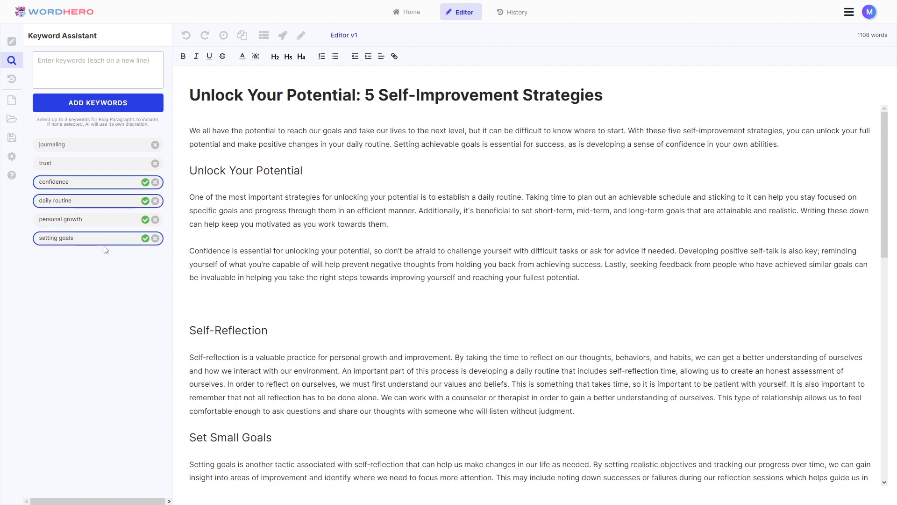
click(104, 241)
click(105, 206)
click(103, 186)
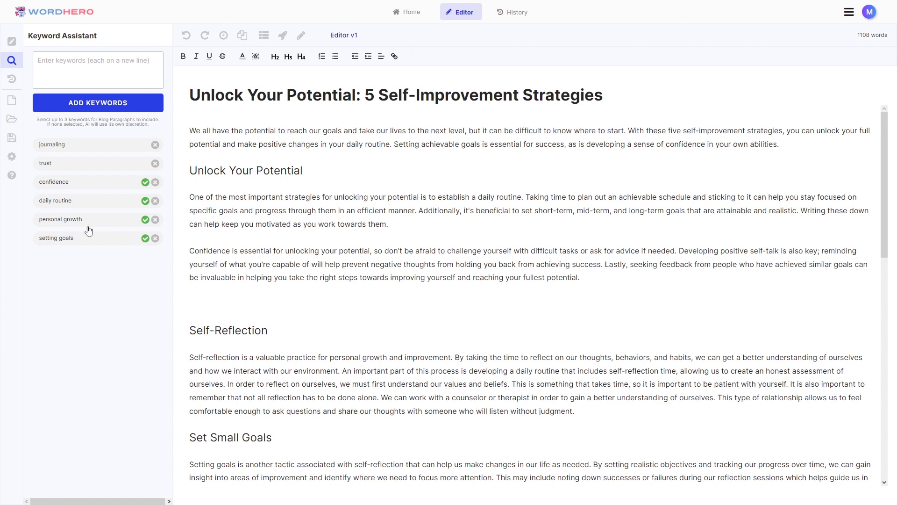
click(78, 241)
click(77, 205)
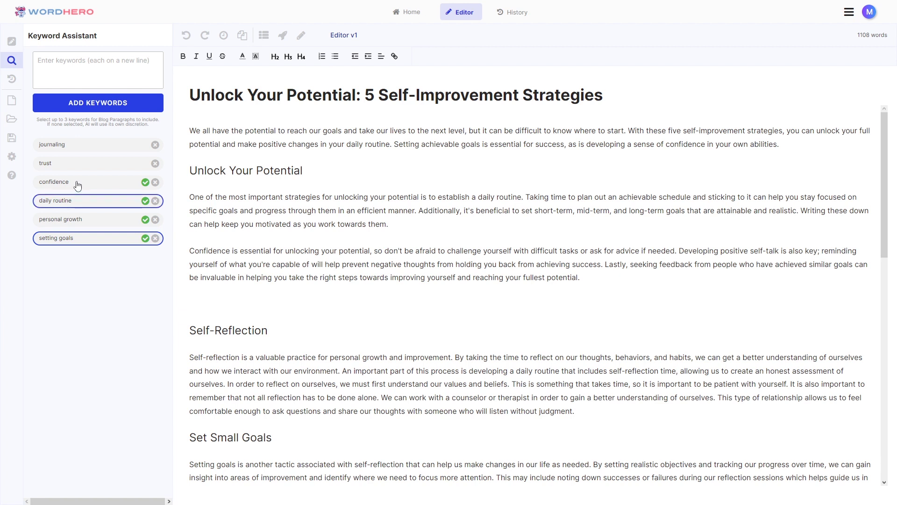
click(78, 186)
click(112, 187)
click(108, 204)
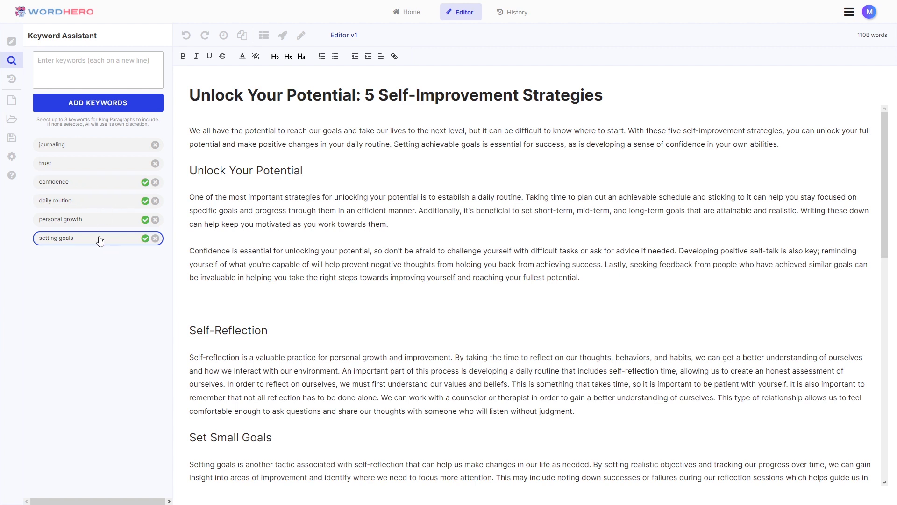
click(100, 240)
- Have the AI write paragraphs under "Conclusion: Unleash Your Power" from that title, with no keywords selected
click(254, 331)
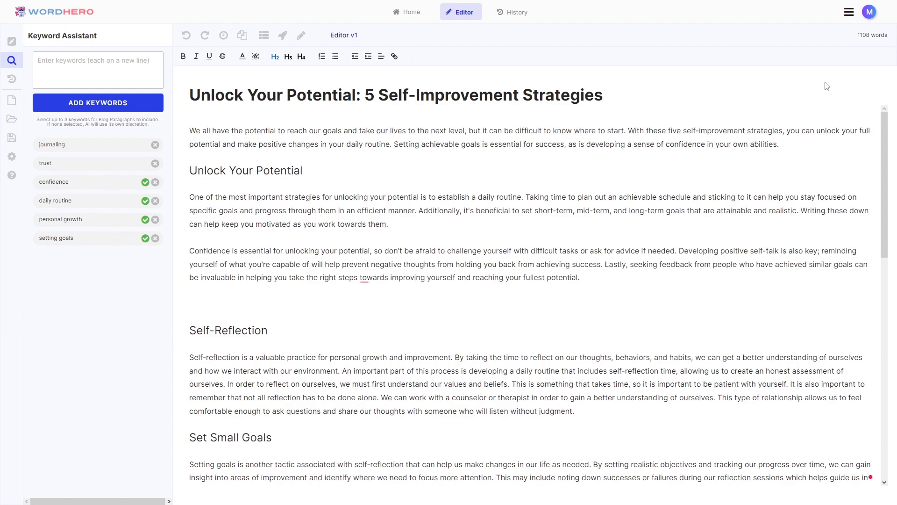
scroll(820, 112, down, 10)
scroll(816, 136, up, 10)
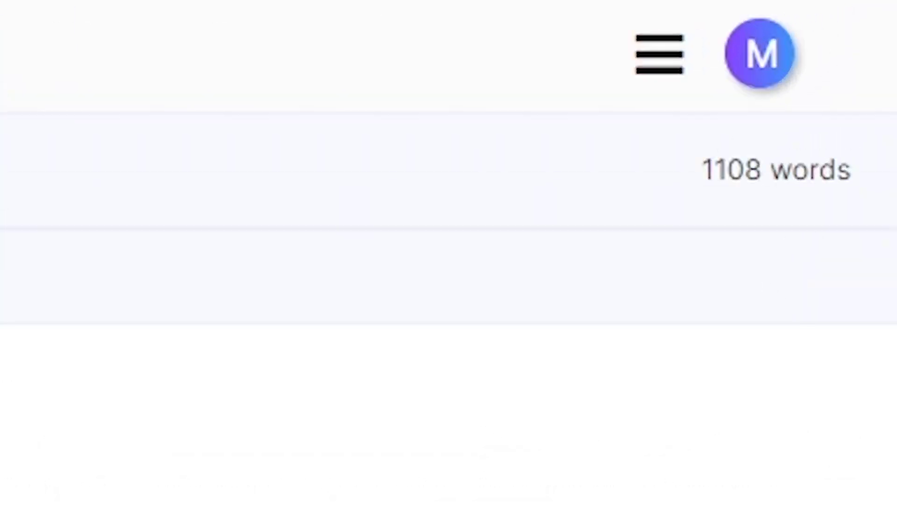
scroll(333, 353, down, 5)
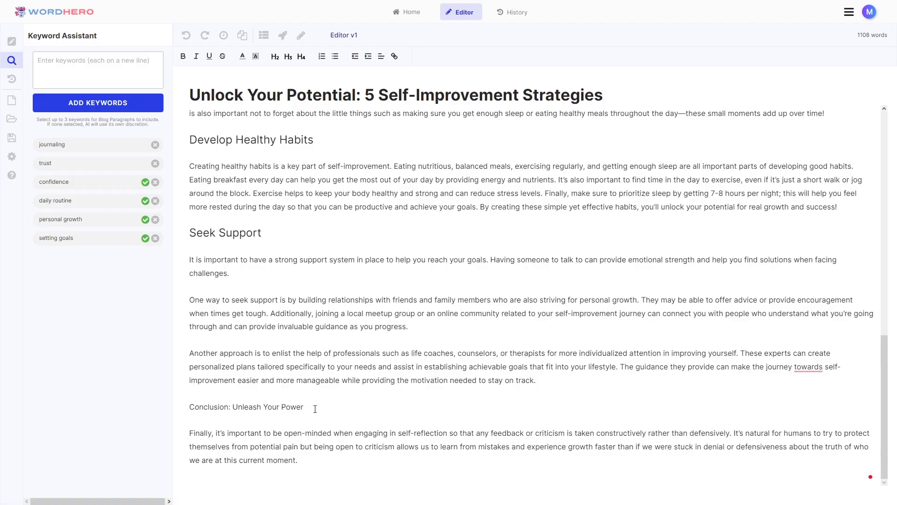
drag(315, 409, 190, 409)
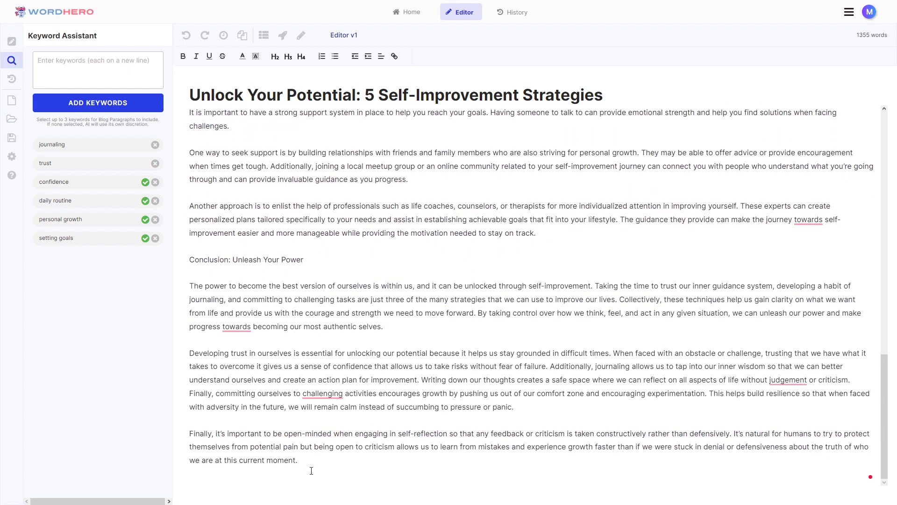
- Delete the closing paragraph that starts with "Finally, it's important to be open-minded" from the conclusion
drag(310, 465, 220, 436)
double_click(201, 433)
drag(298, 460, 178, 424)
key(BackSpace)
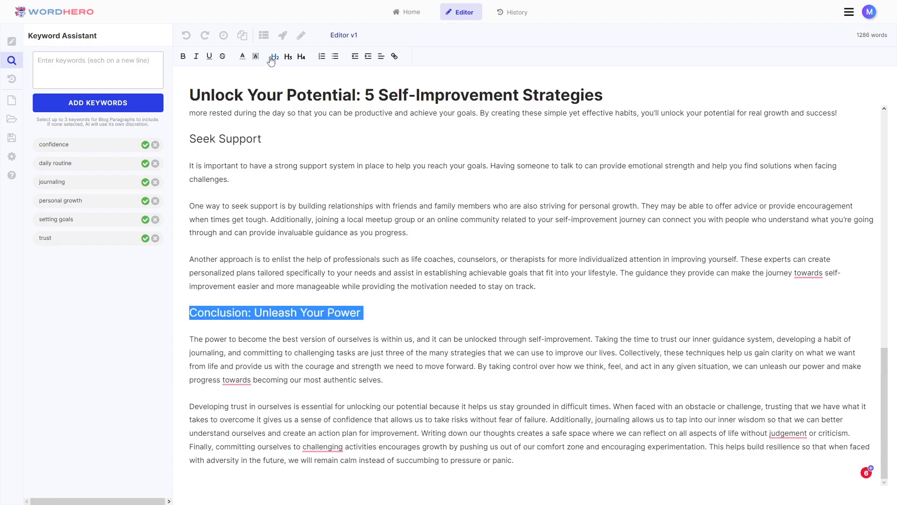
- Make the "Unlock Your Potential" section heading below the introduction bold
scroll(289, 147, up, 20)
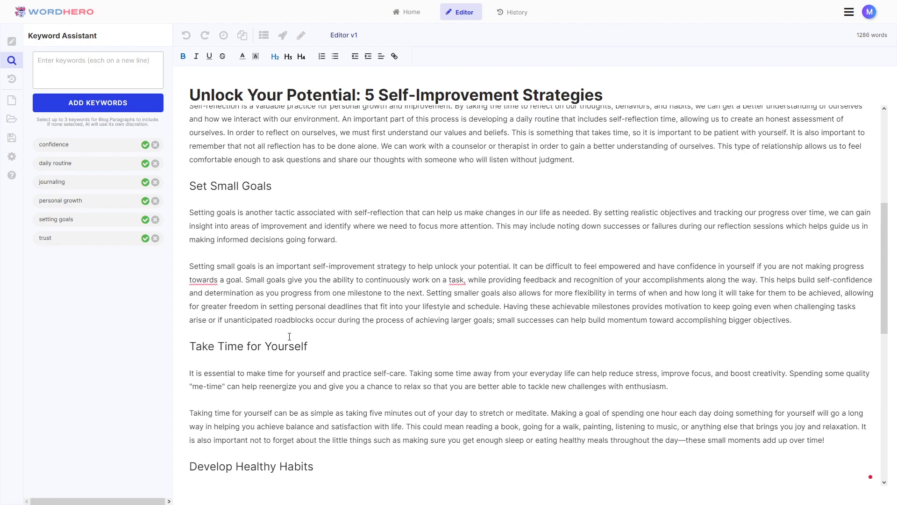
drag(306, 184, 189, 184)
key(ctrl+b)
click(458, 153)
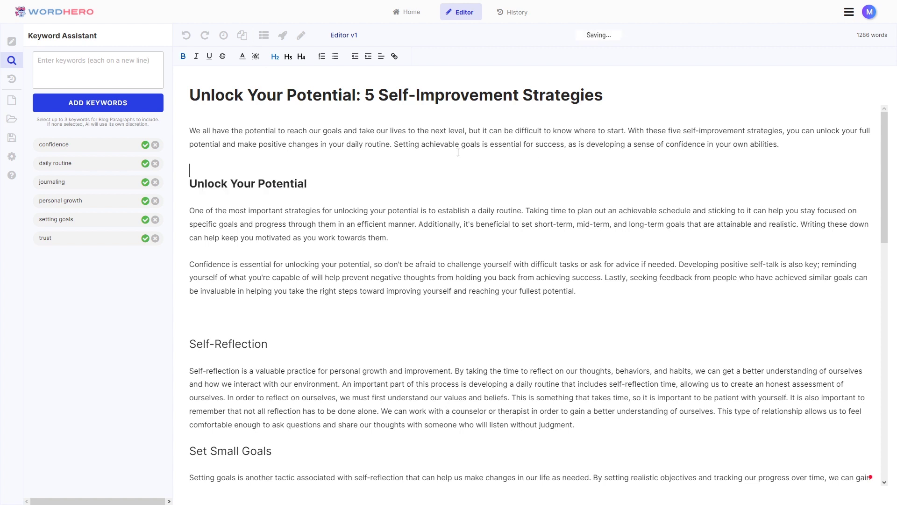
click(811, 146)
click(265, 37)
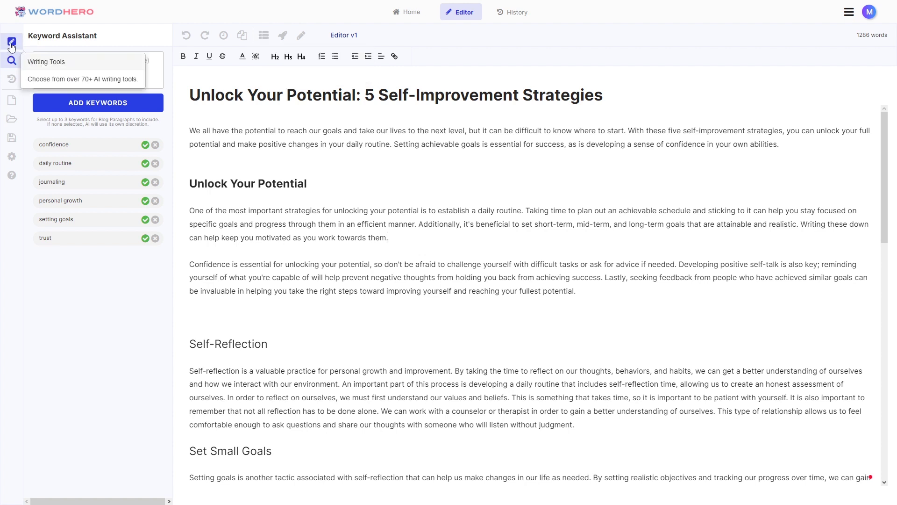
- Open the Writing Tools list and look through the available AI tools
click(11, 43)
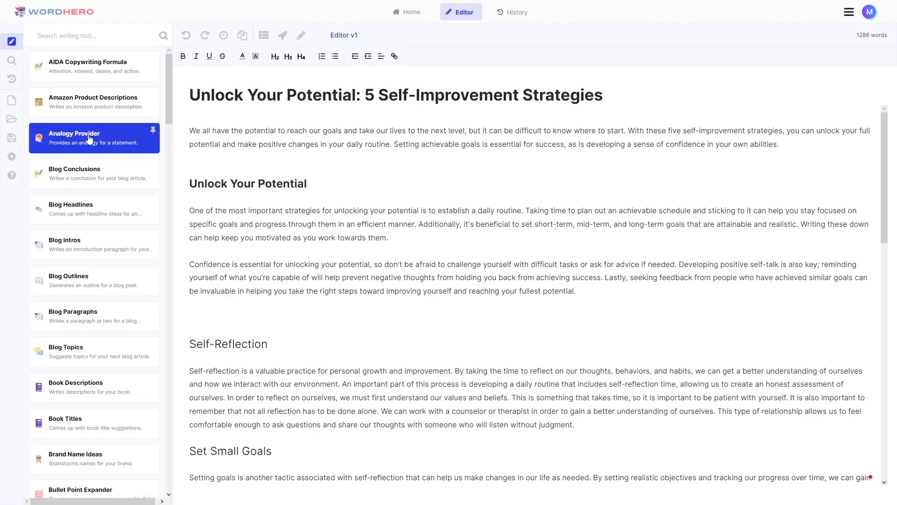
scroll(90, 281, down, 4)
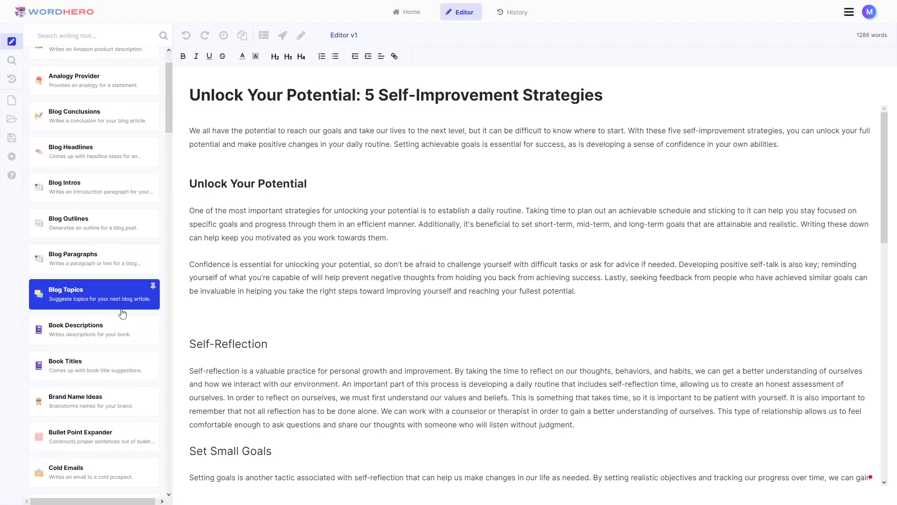
scroll(112, 397, down, 8)
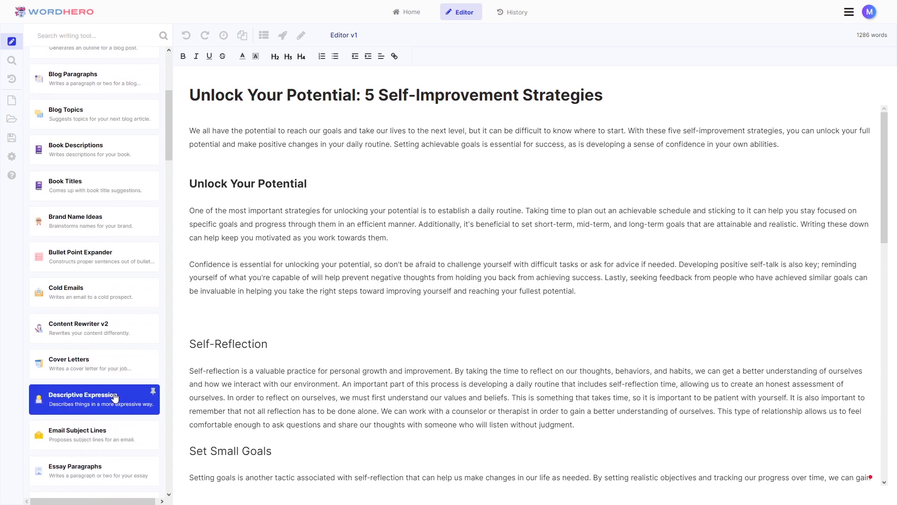
scroll(111, 397, down, 15)
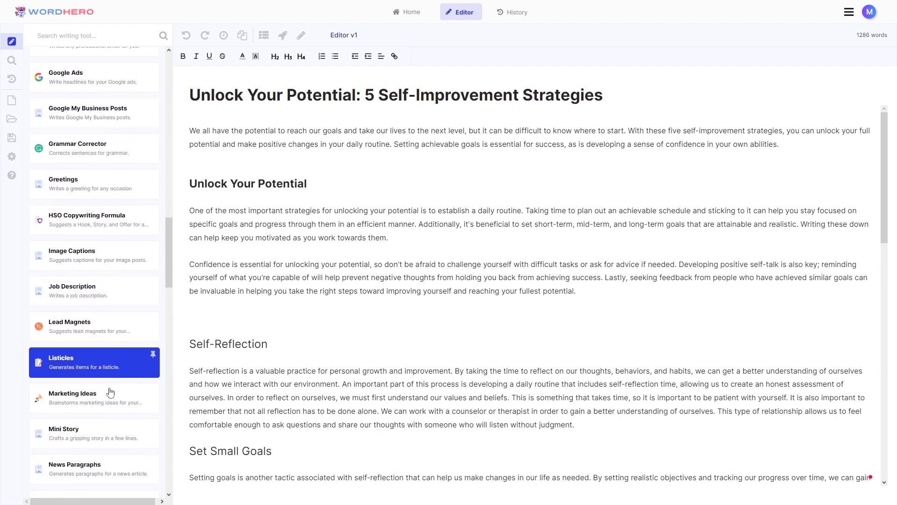
scroll(94, 323, down, 2)
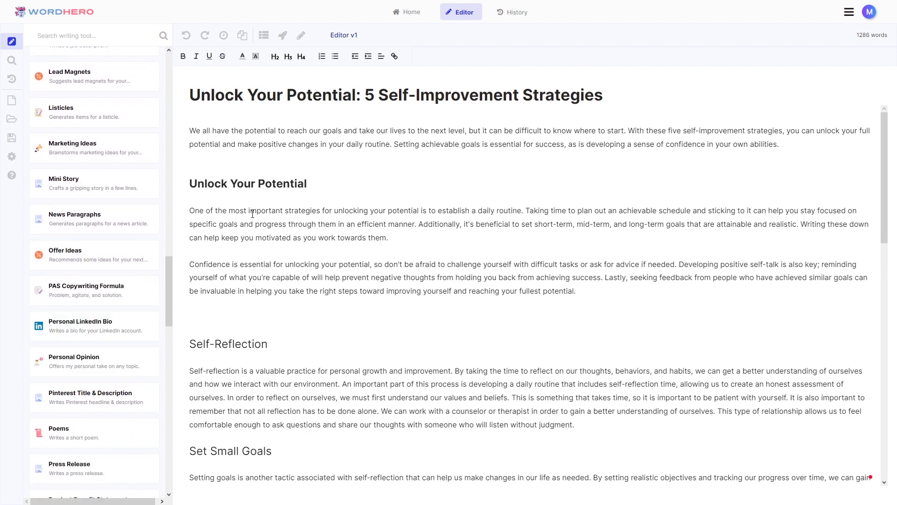
- View the input form of the Blog Paragraphs writing tool and return to the tool list
click(99, 188)
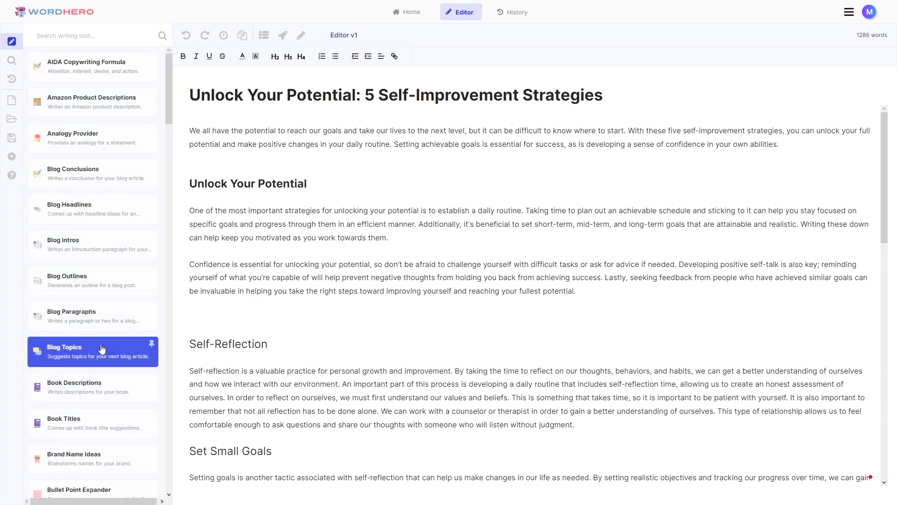
click(108, 323)
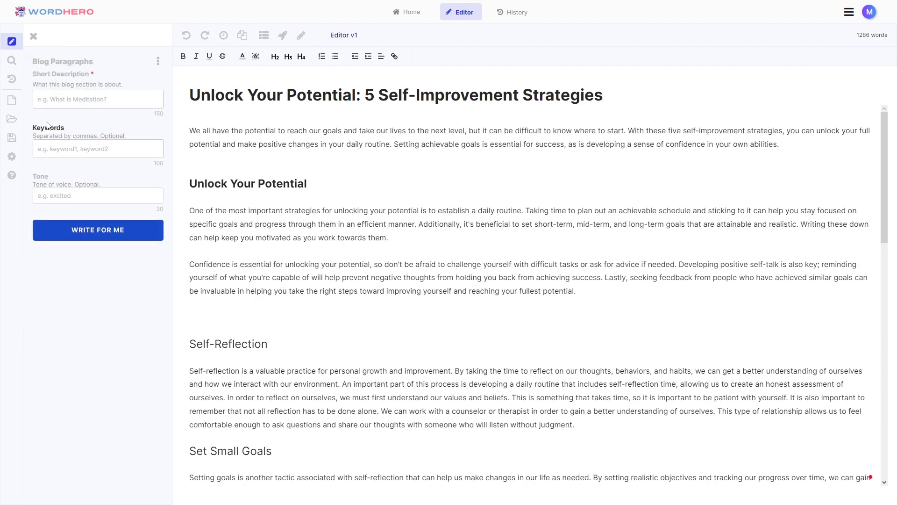
click(33, 36)
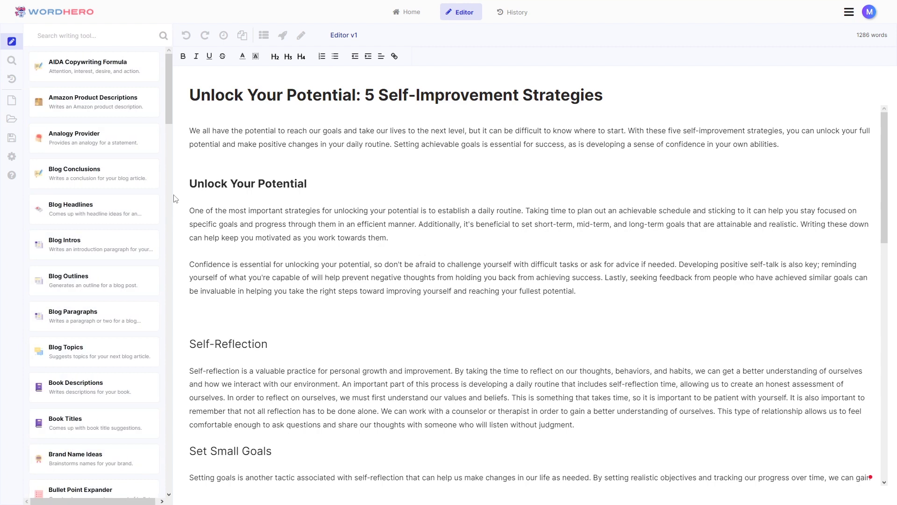
- Examine the range of writing tools from AIDA Copywriting Formula to Press Release alongside the article's title and opening sections
scroll(165, 330, down, 2)
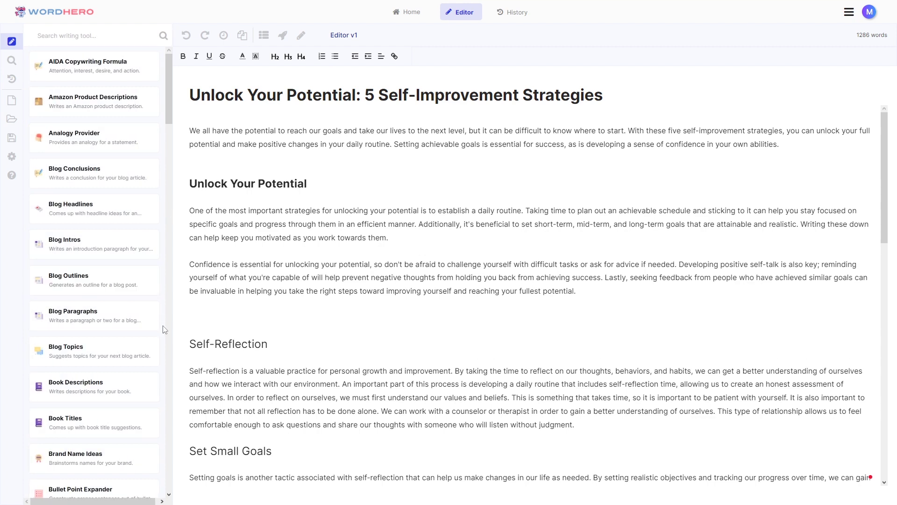
scroll(165, 329, down, 9)
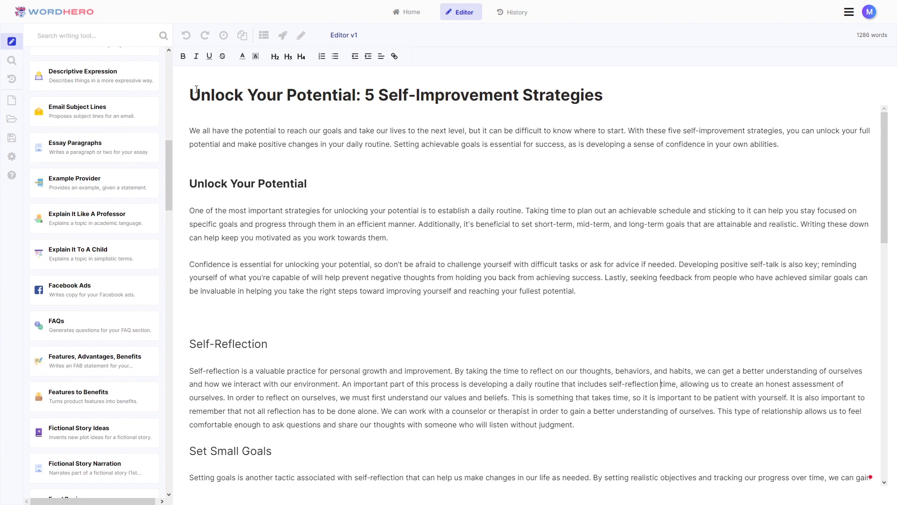
drag(189, 96, 554, 96)
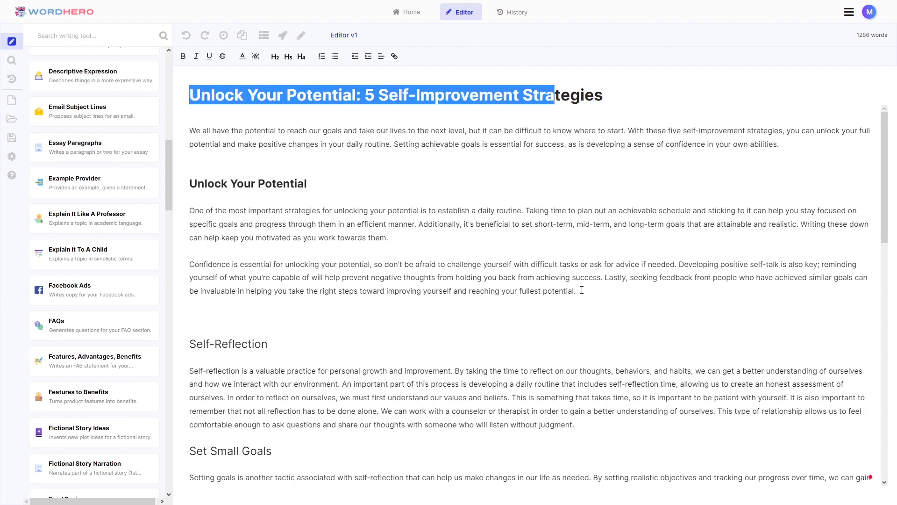
click(381, 210)
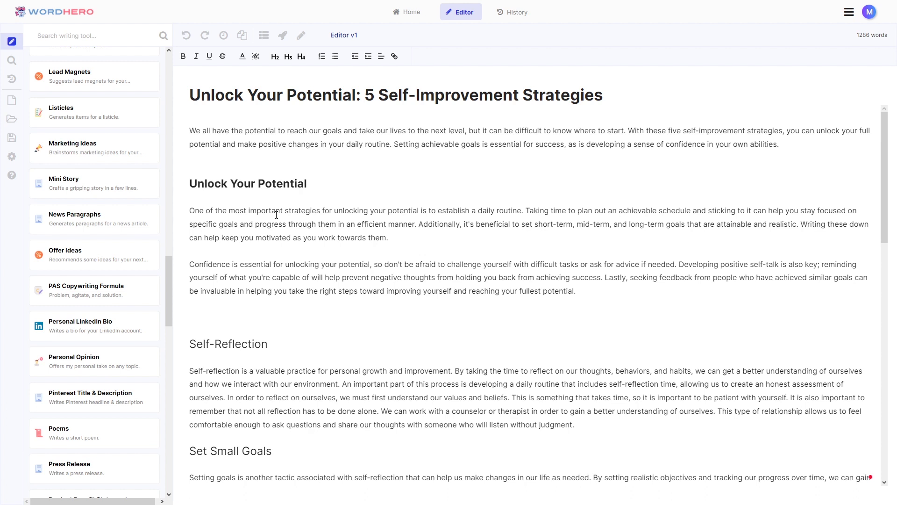
scroll(169, 198, up, 10)
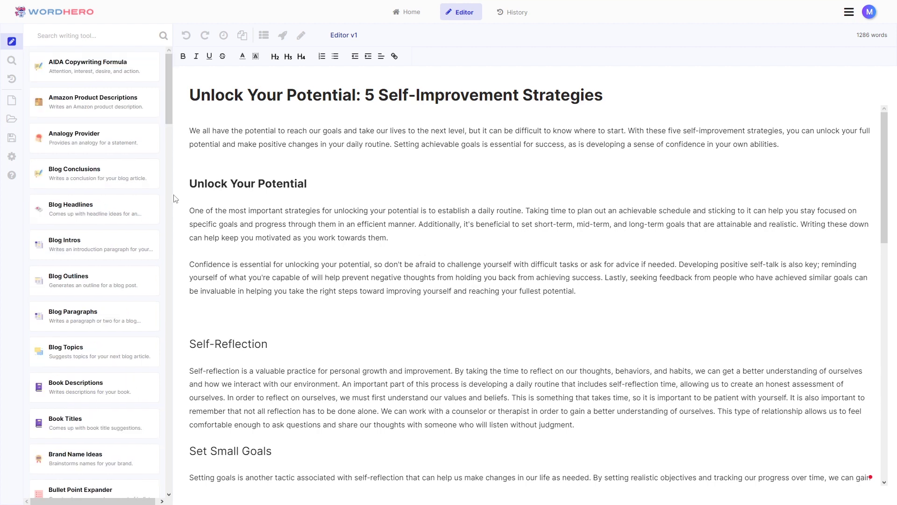
scroll(165, 329, down, 3)
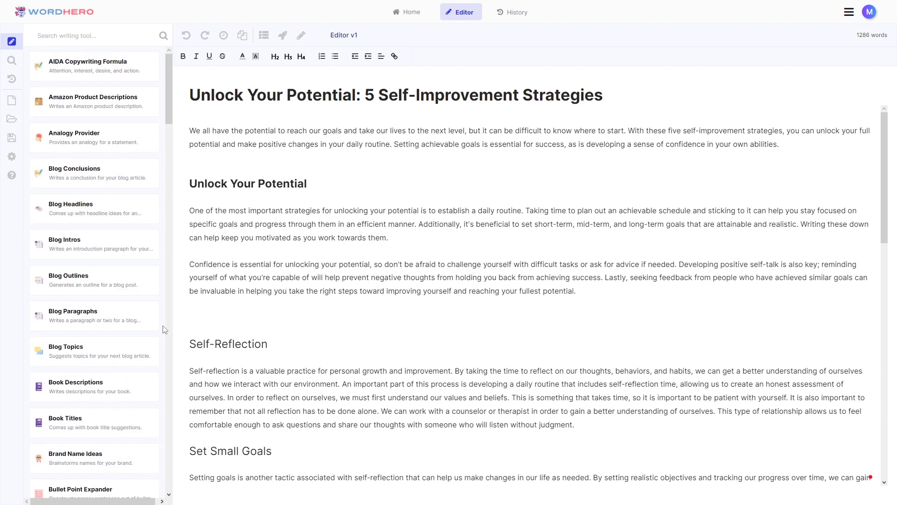
scroll(164, 330, down, 10)
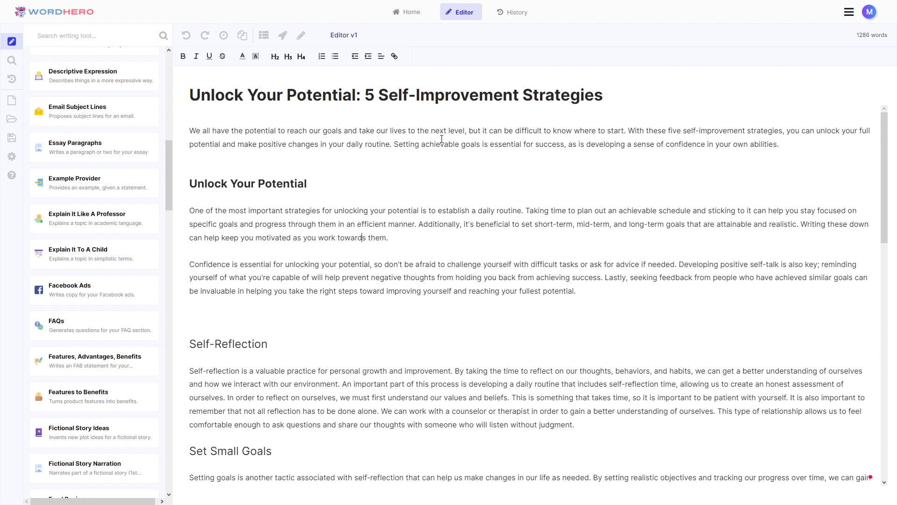
click(191, 130)
drag(169, 164, 168, 66)
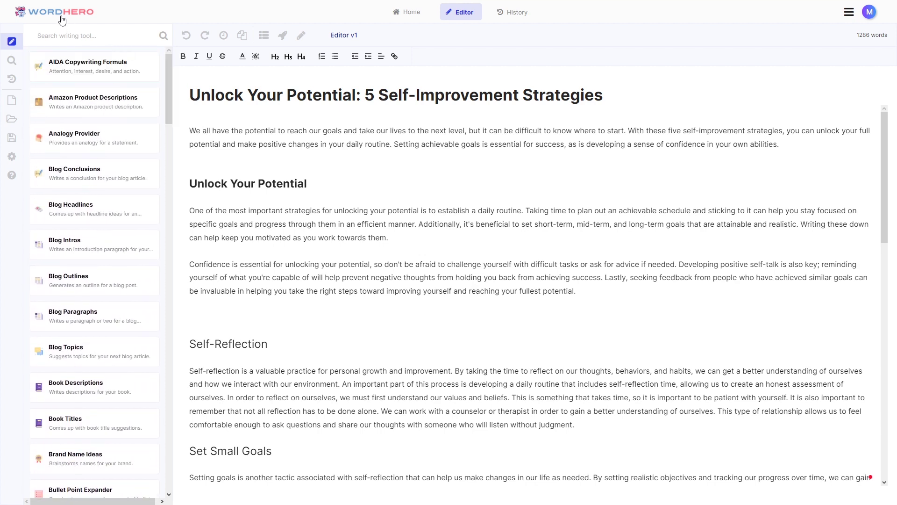